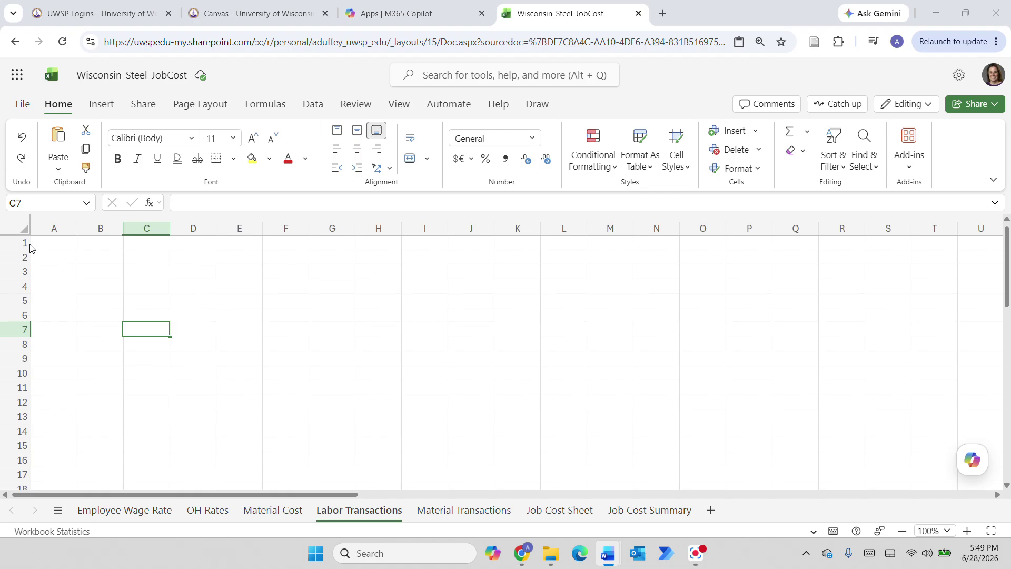
# - Paste the copied list of field names with Paste Special down column A of the Labor Transactions sheet, starting at A3
pyautogui.click(47, 274)
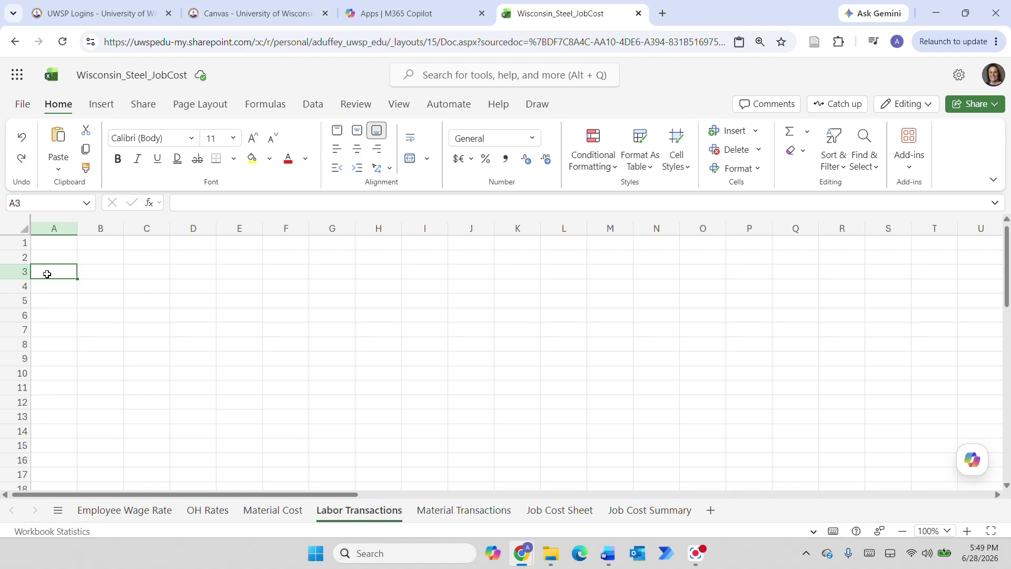
pyautogui.rightClick(47, 274)
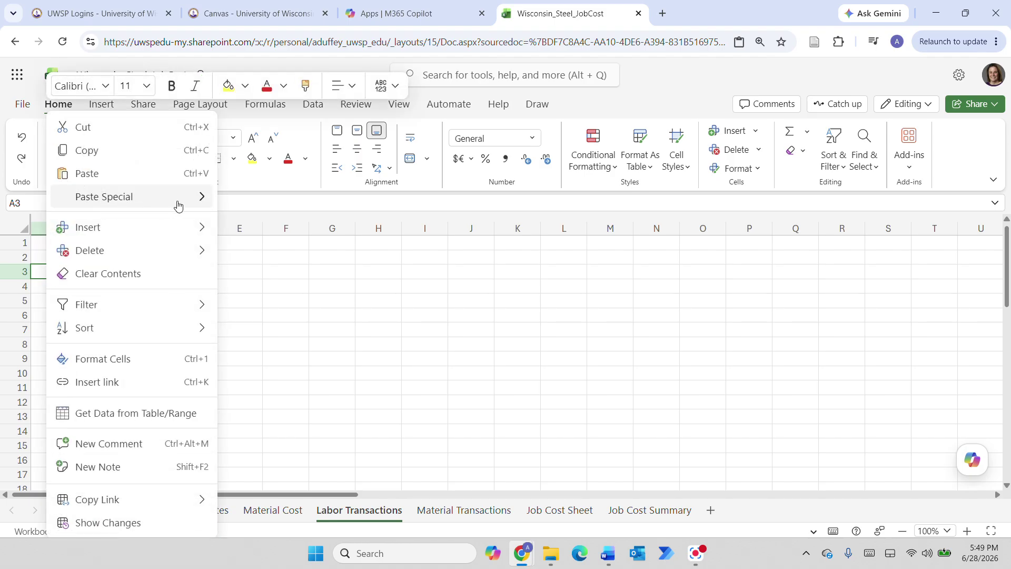
pyautogui.moveTo(178, 205)
pyautogui.click(235, 200)
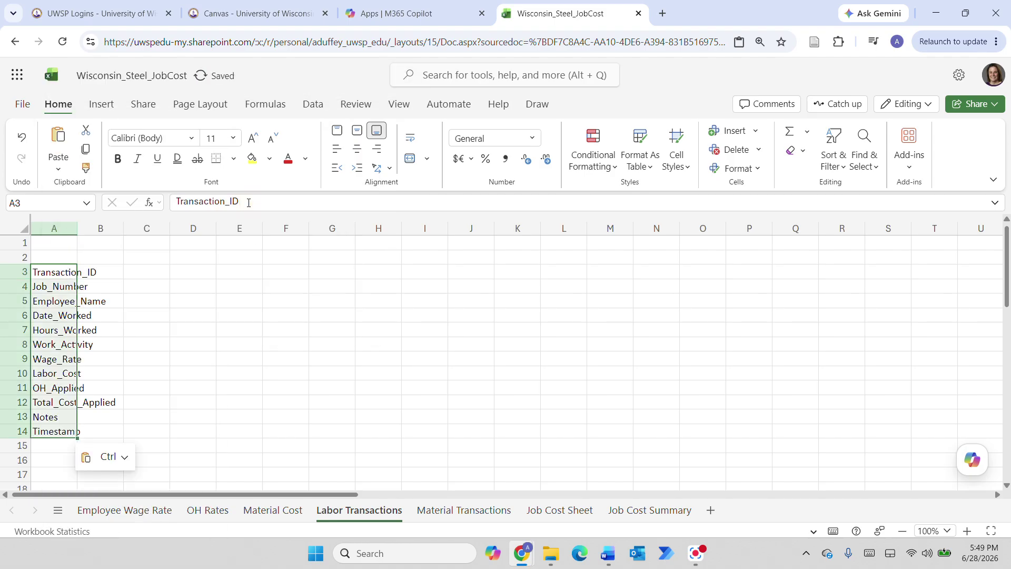
pyautogui.click(283, 353)
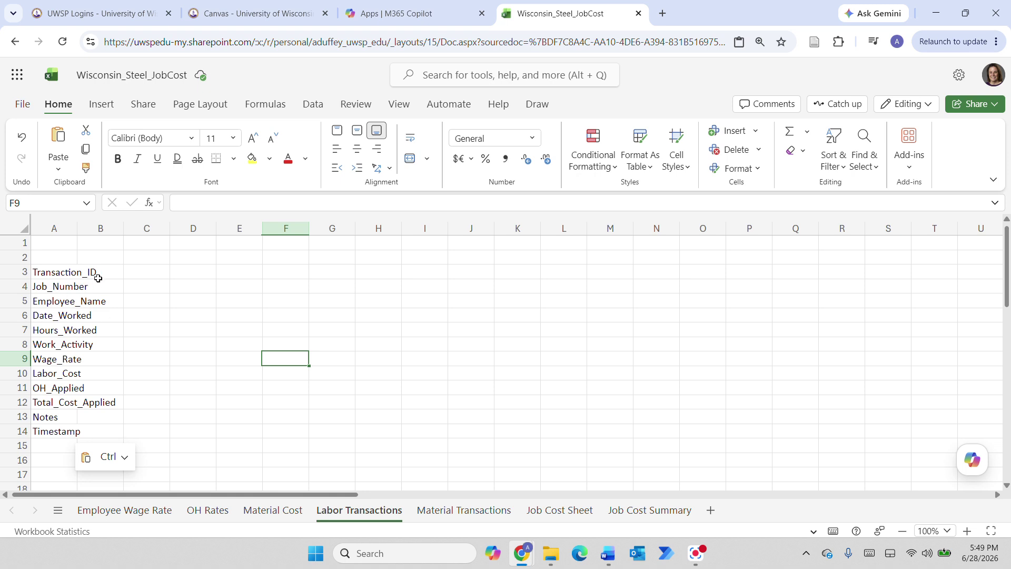
# - Copy the field names in A3:A14 and paste them transposed as a header row starting at A1
pyautogui.click(46, 273)
pyautogui.moveTo(47, 274); pyautogui.dragTo(49, 429)
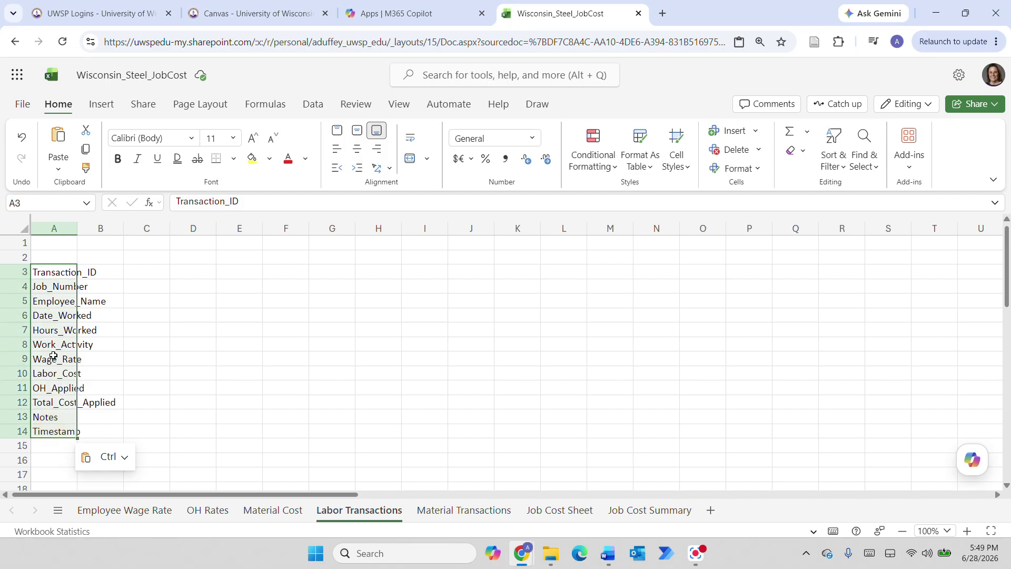
pyautogui.rightClick(54, 311)
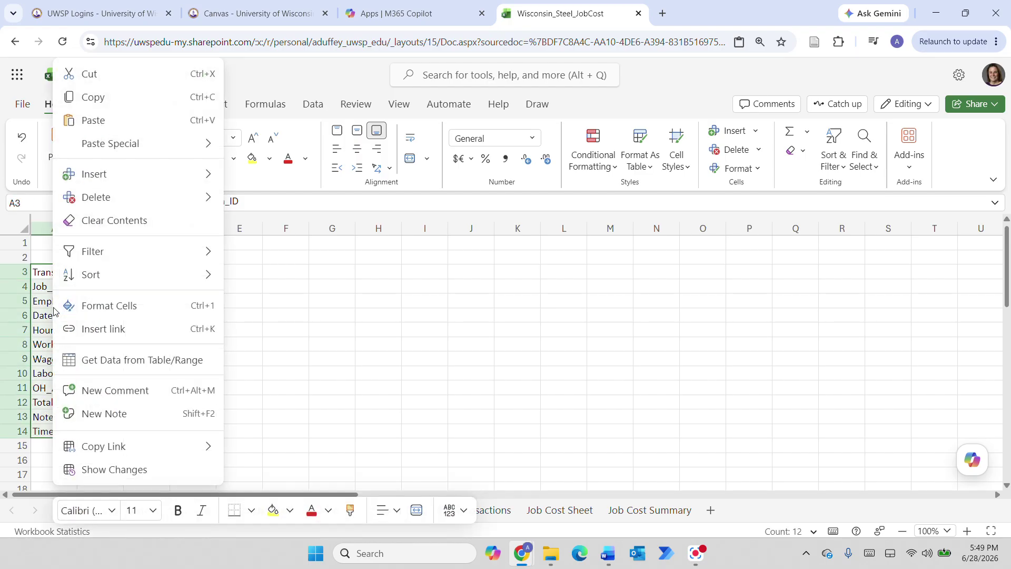
pyautogui.click(95, 104)
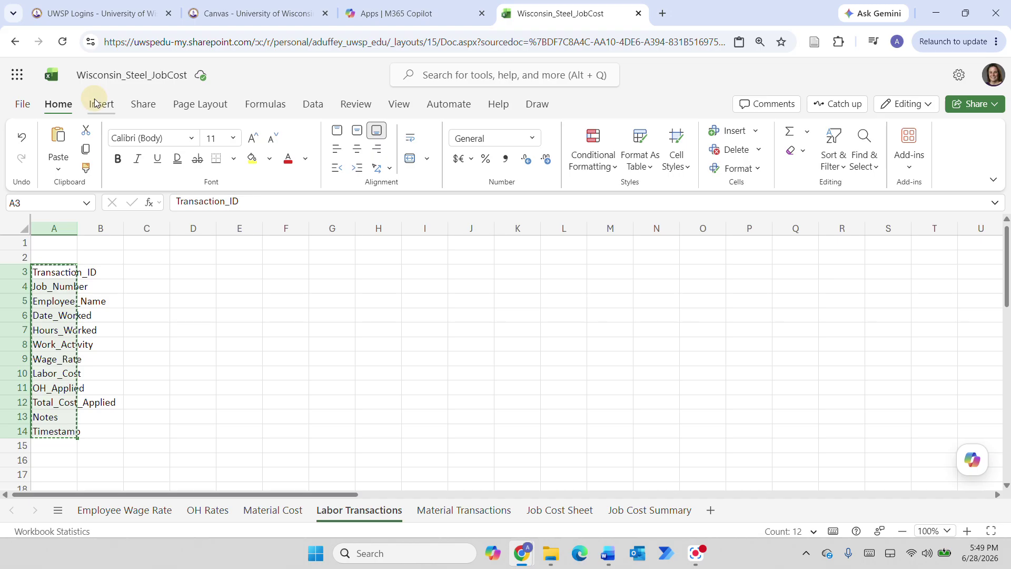
pyautogui.click(53, 246)
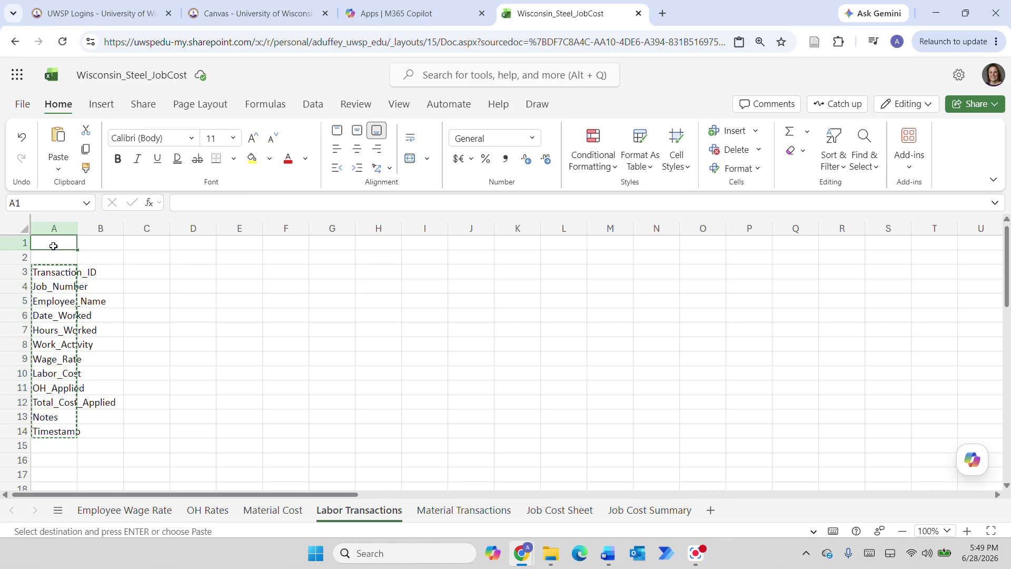
pyautogui.rightClick(54, 247)
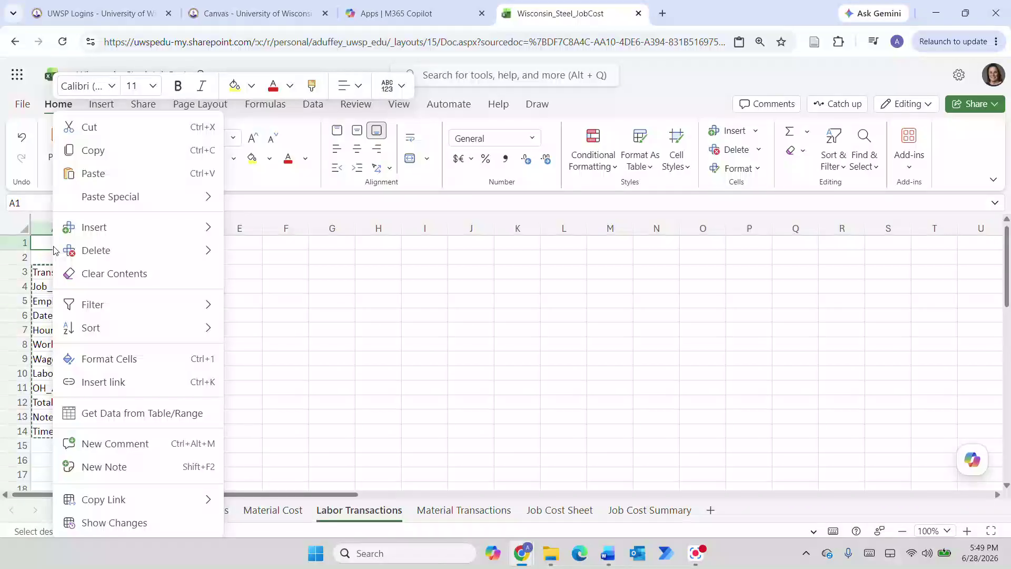
pyautogui.moveTo(129, 199)
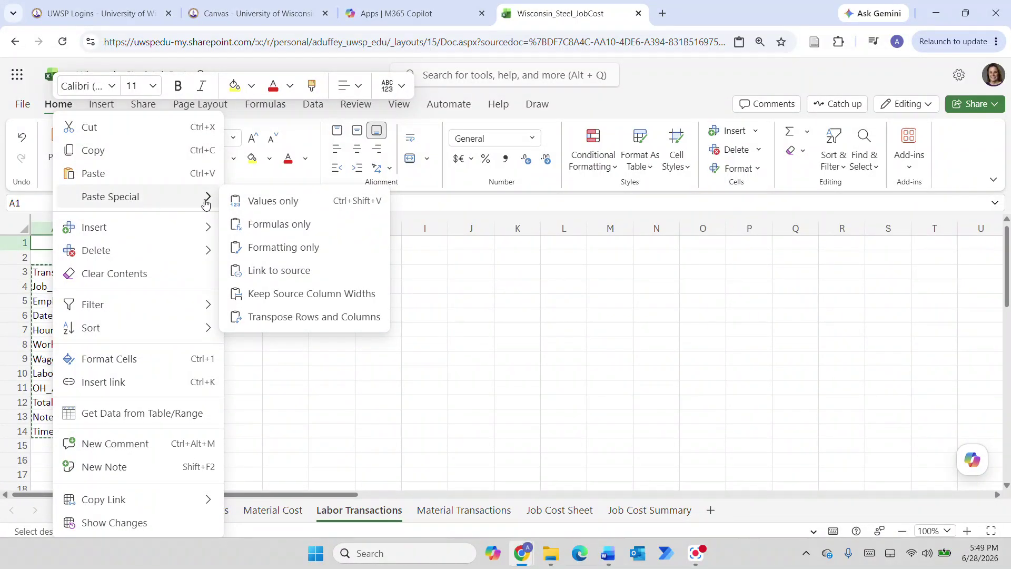
pyautogui.click(314, 318)
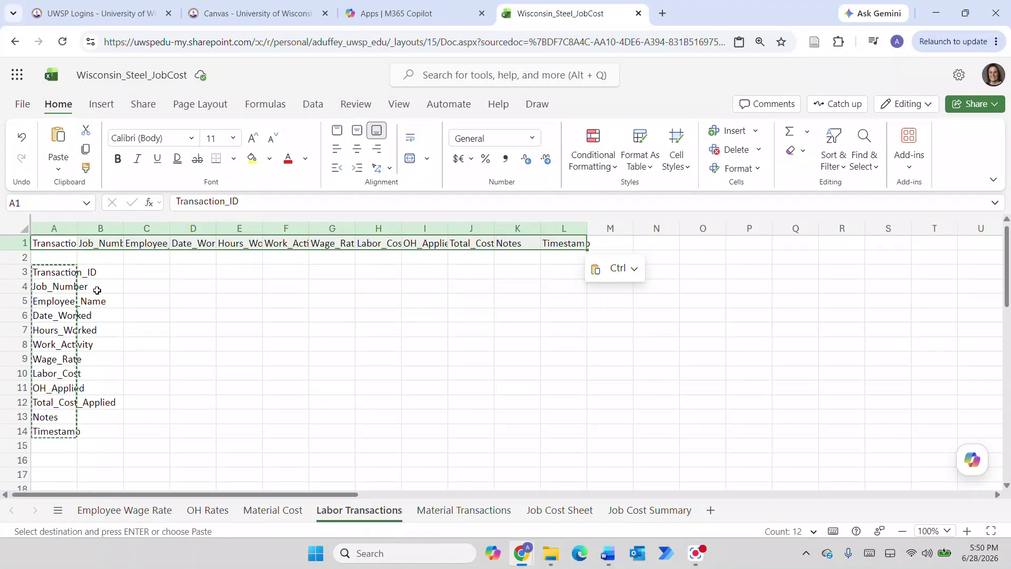
# - Delete the original vertical list of field names in A3:A14
pyautogui.click(51, 275)
pyautogui.press('Escape')
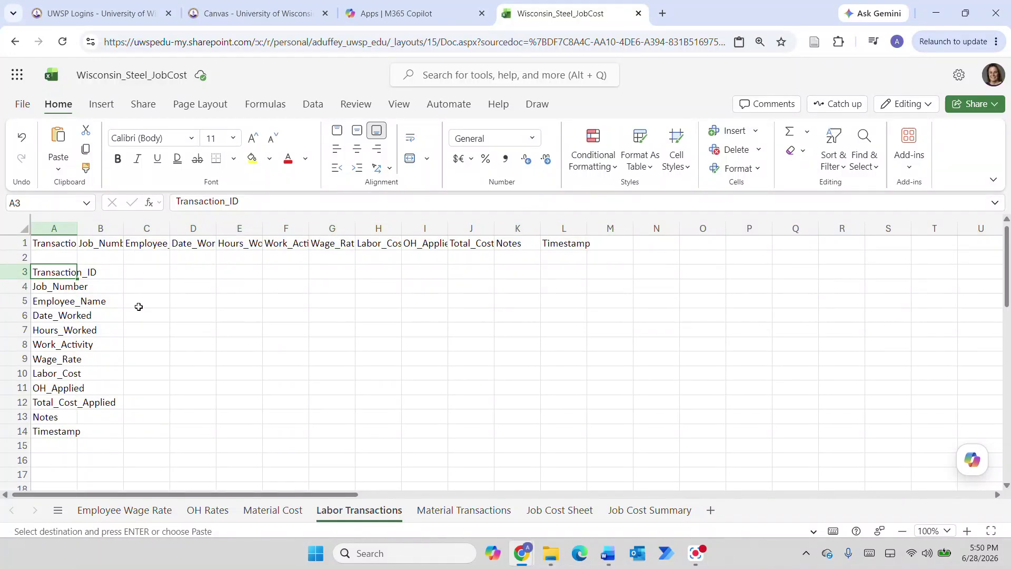
pyautogui.moveTo(53, 282); pyautogui.dragTo(55, 435)
pyautogui.press('Delete')
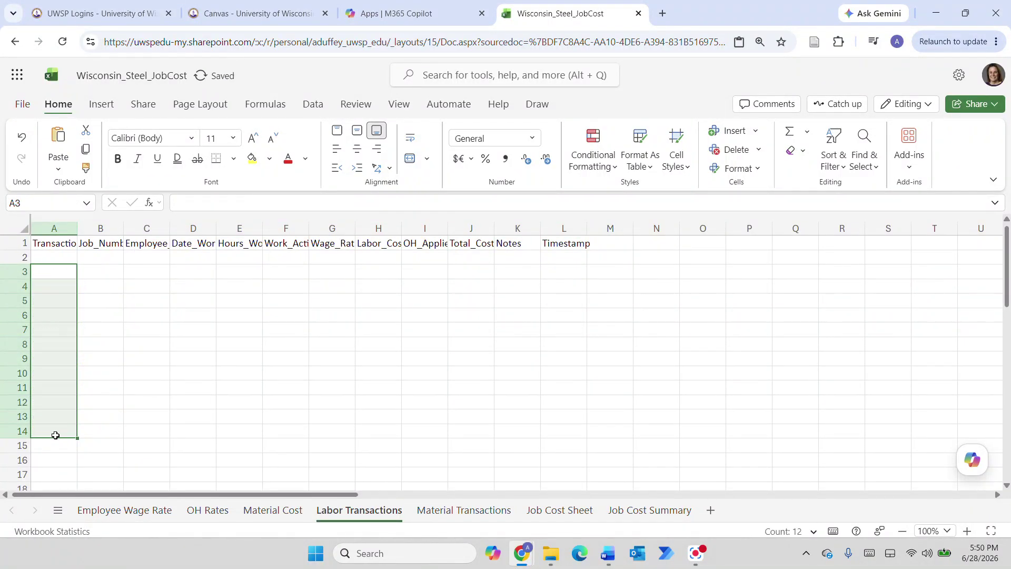
pyautogui.click(197, 388)
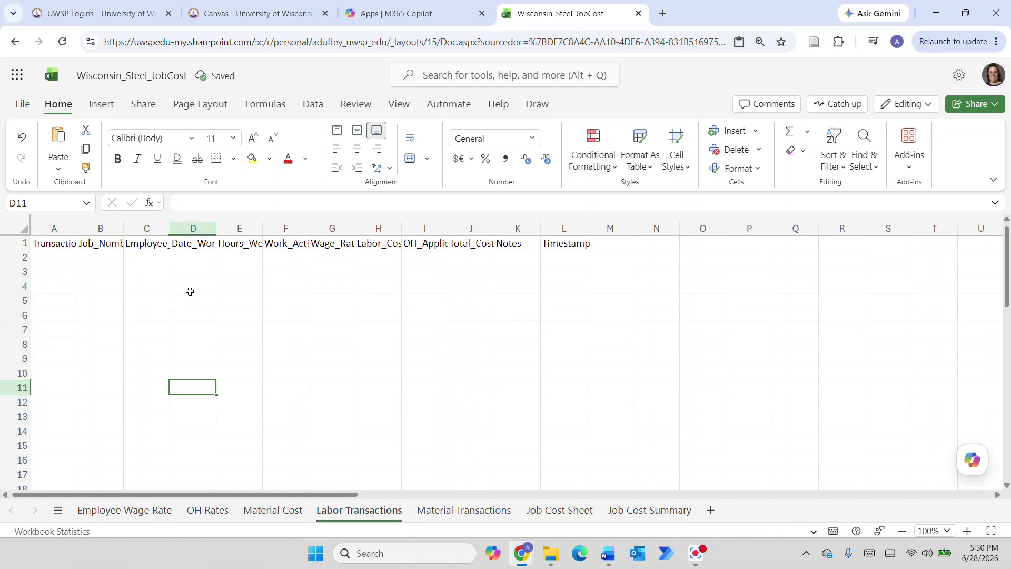
# - Autofit the column widths of the whole sheet to the header text
pyautogui.click(21, 227)
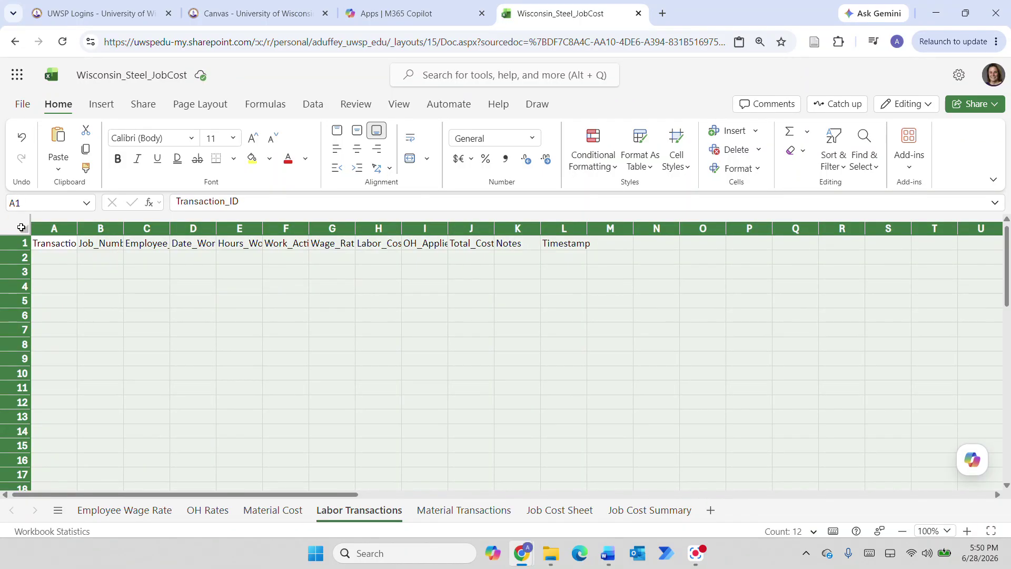
pyautogui.rightClick(22, 227)
pyautogui.moveTo(132, 380)
pyautogui.click(229, 380)
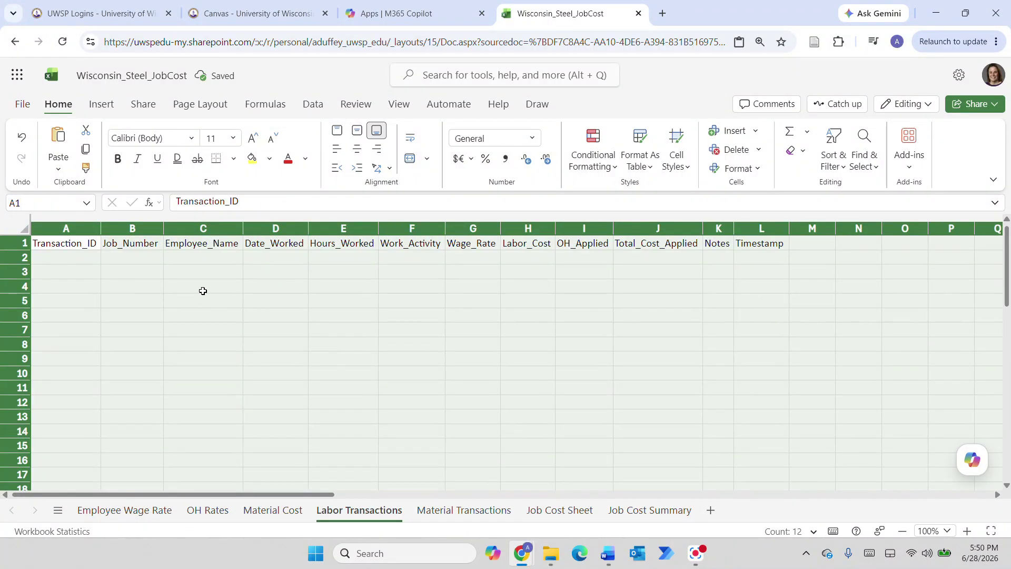
pyautogui.click(221, 298)
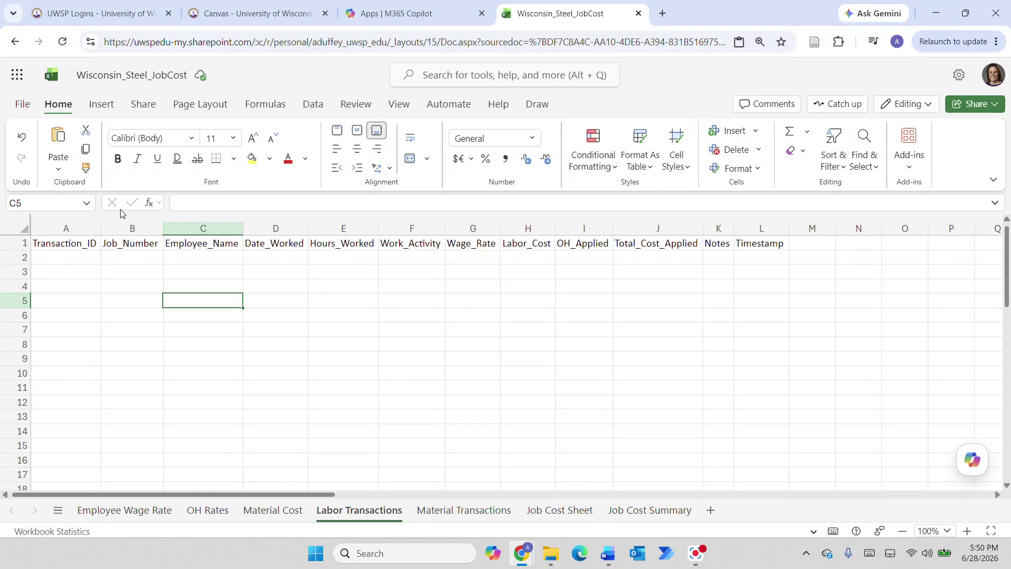
# - Format the Date_Worked column with the Short Date number format
pyautogui.click(273, 292)
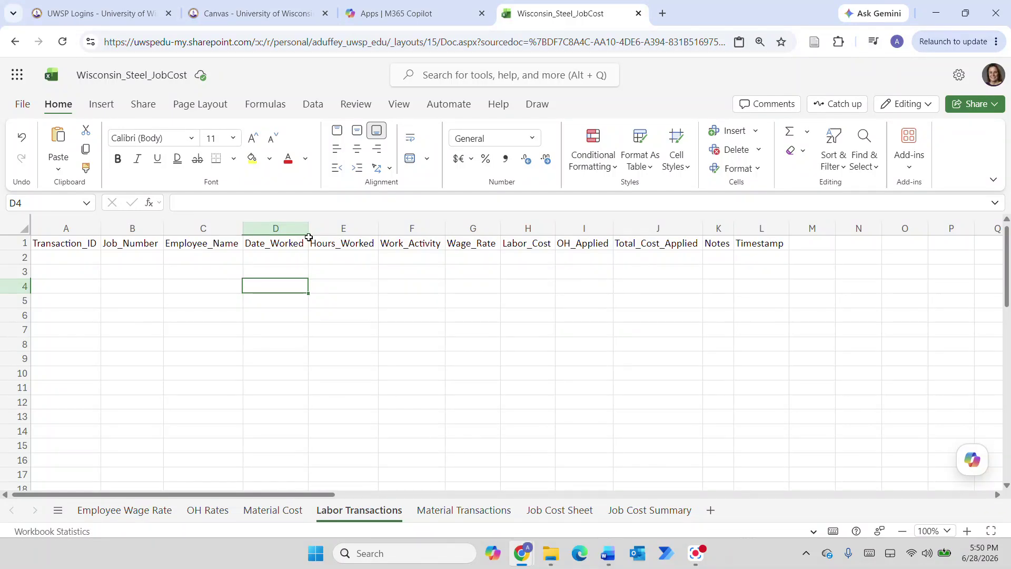
pyautogui.click(290, 229)
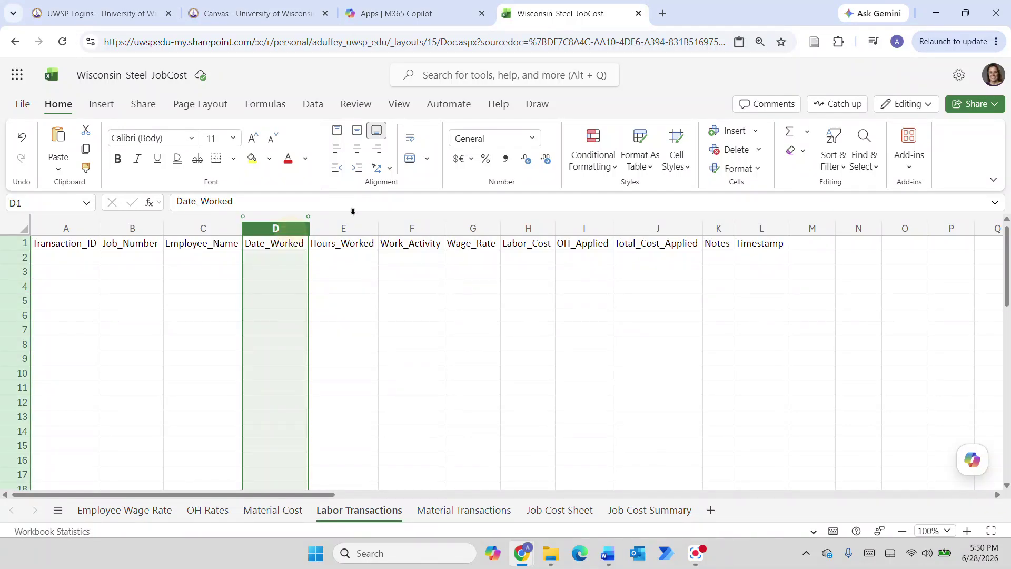
pyautogui.click(534, 138)
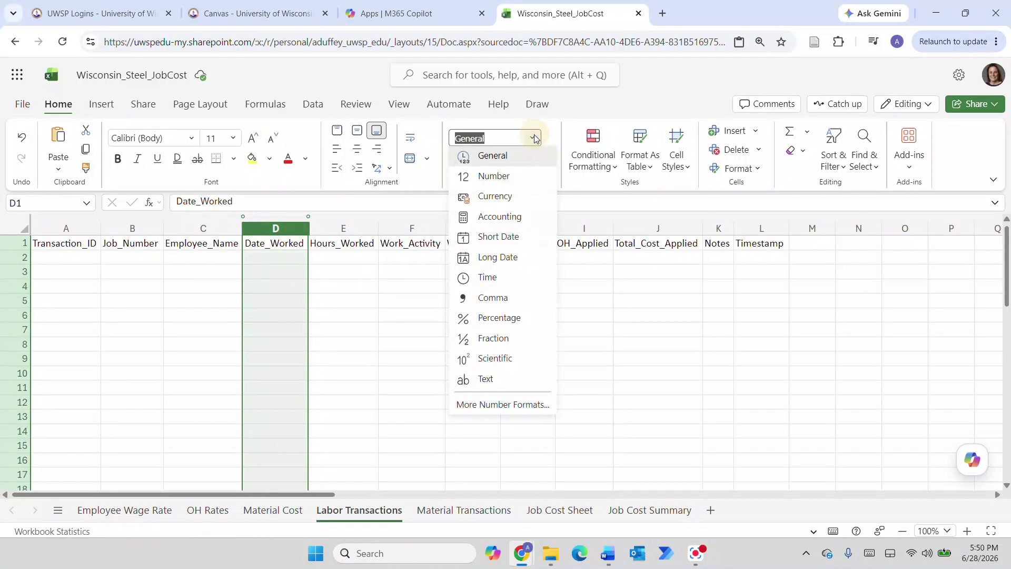
pyautogui.click(495, 237)
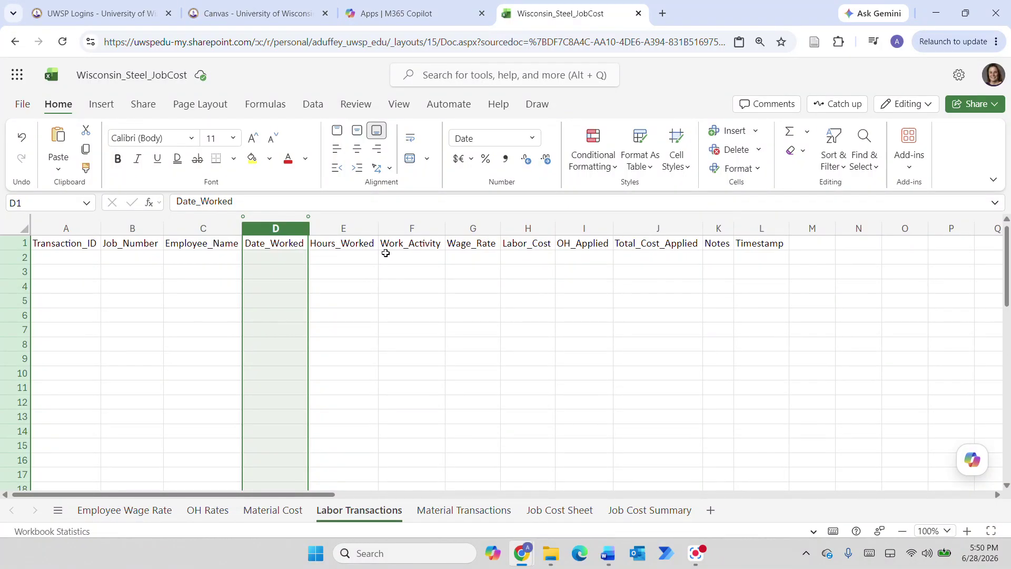
# - Format the Hours_Worked column with the Number format
pyautogui.click(354, 229)
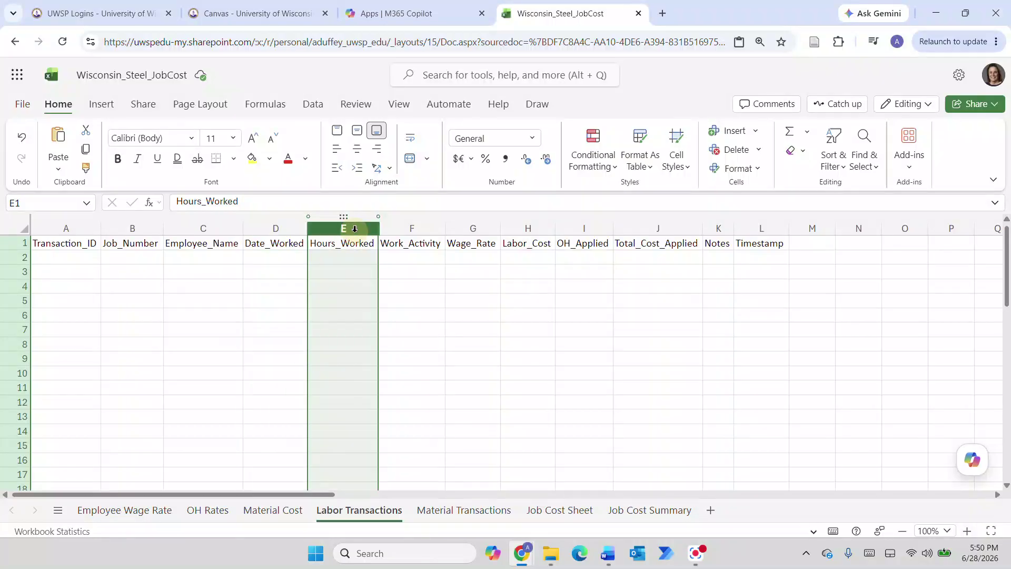
pyautogui.click(532, 138)
pyautogui.click(488, 178)
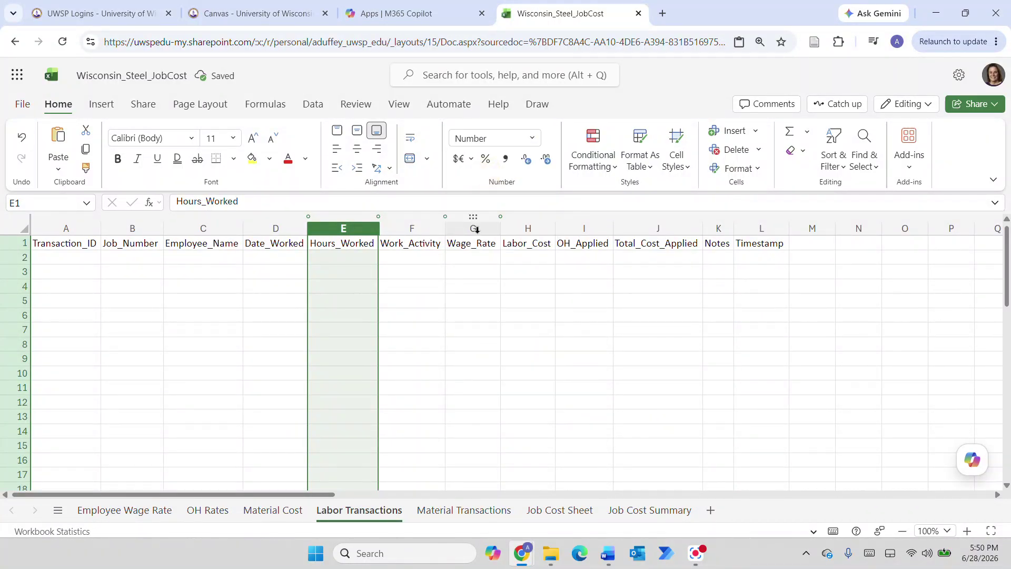
# - Format the four columns from Wage_Rate through Total_Cost_Applied with the Number format
pyautogui.click(474, 228)
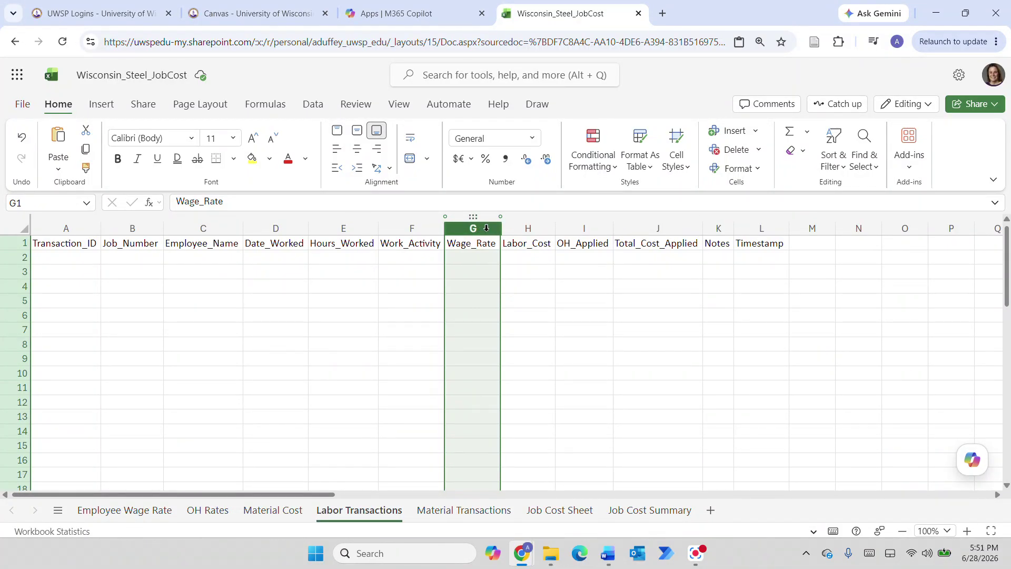
pyautogui.moveTo(489, 230); pyautogui.dragTo(623, 227)
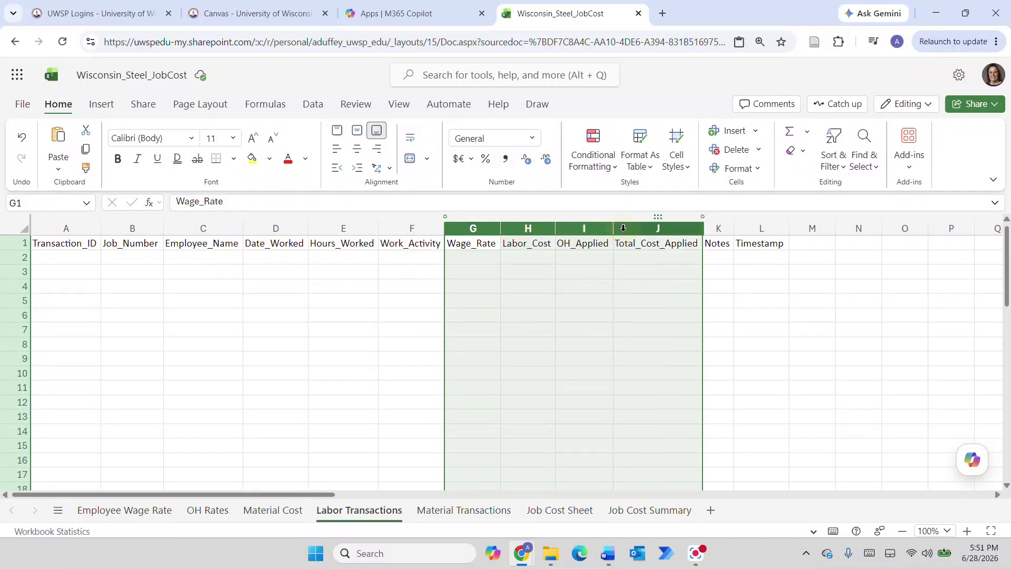
pyautogui.click(533, 139)
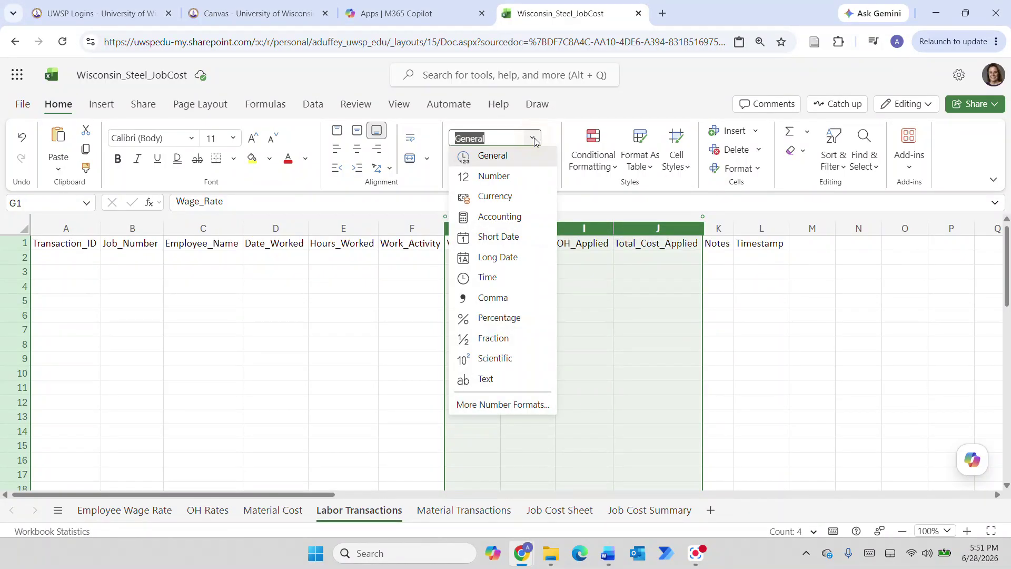
pyautogui.click(493, 176)
pyautogui.click(416, 339)
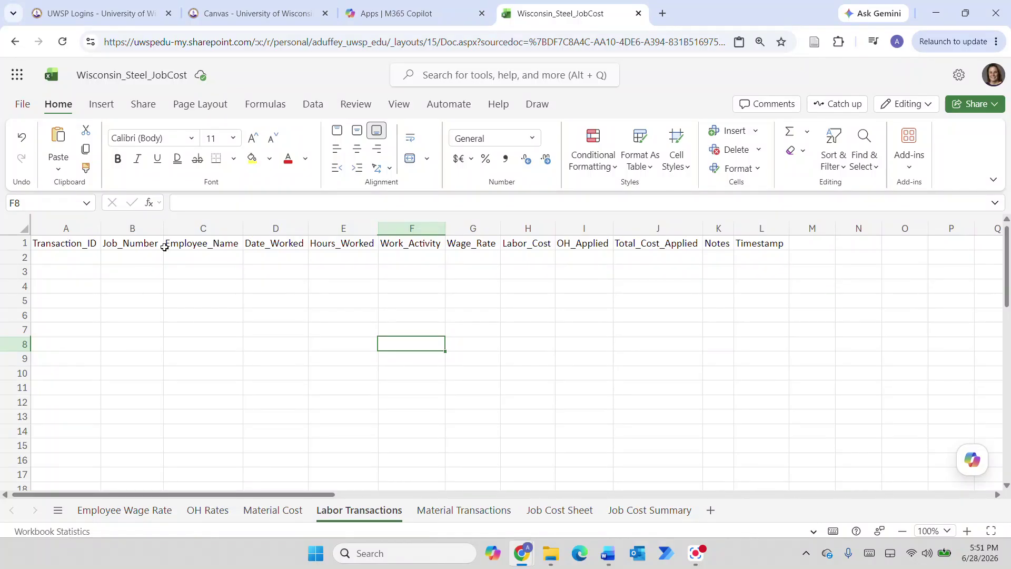
# - Convert the header row A1:L1 into a table, specifying that the table has headers
pyautogui.click(122, 246)
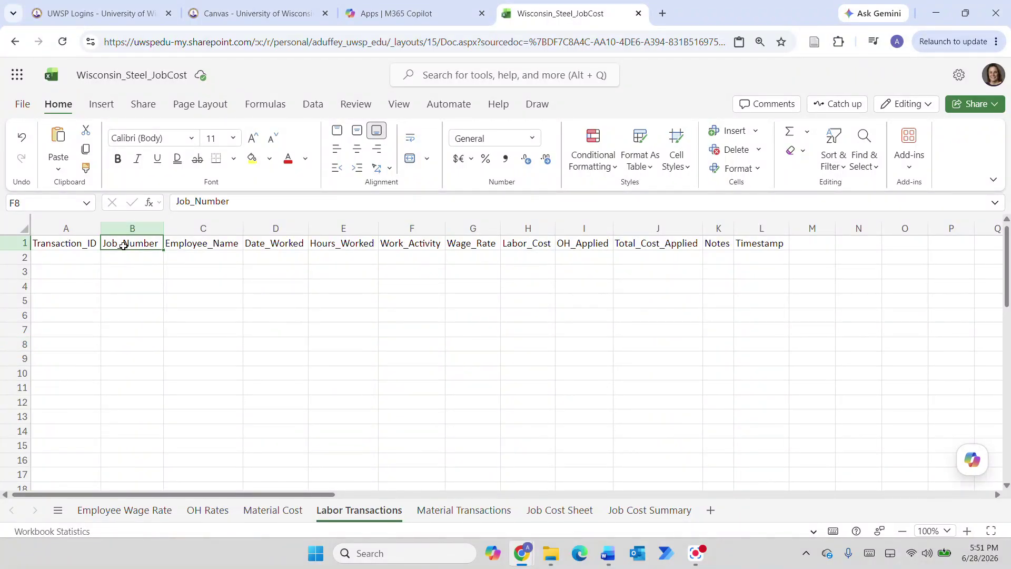
pyautogui.click(98, 106)
pyautogui.click(69, 138)
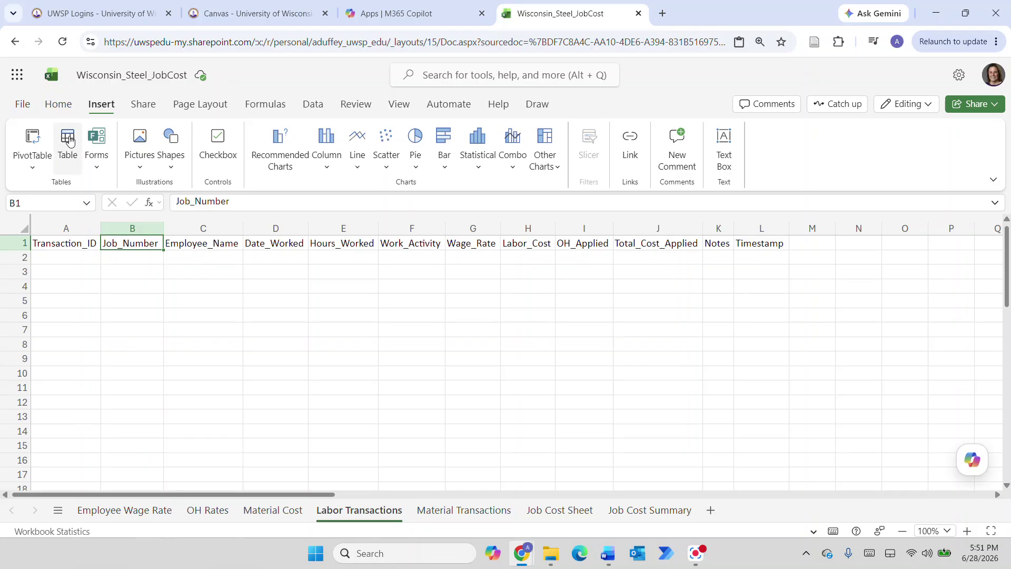
pyautogui.click(366, 305)
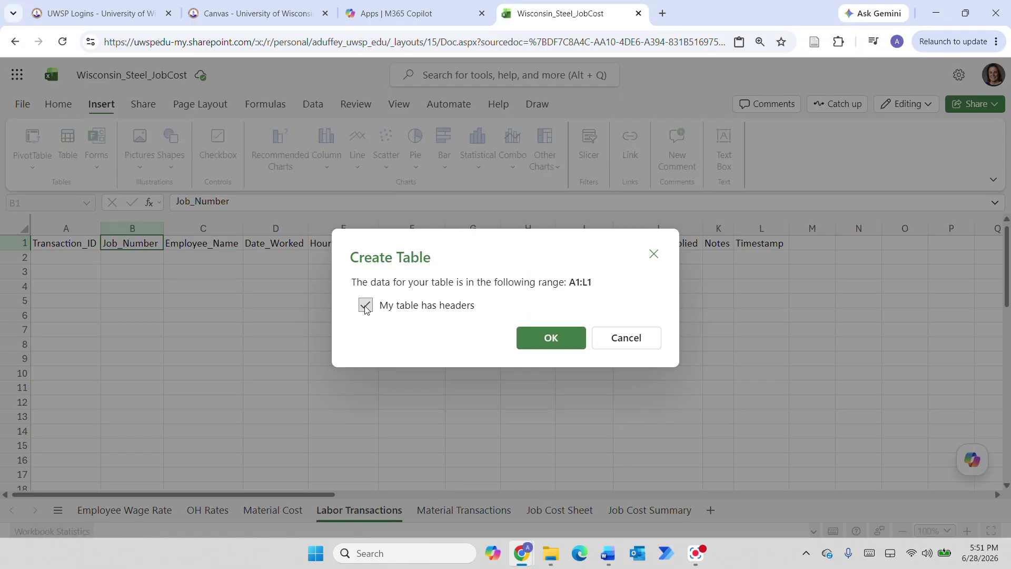
pyautogui.click(551, 340)
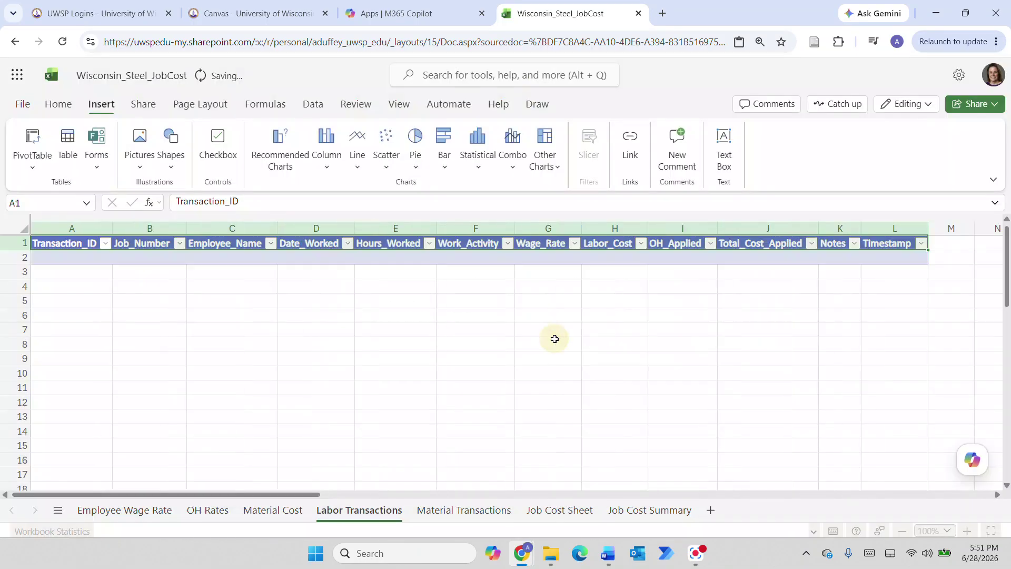
# - Rename the labor transactions table to tbl_Labor
pyautogui.click(229, 258)
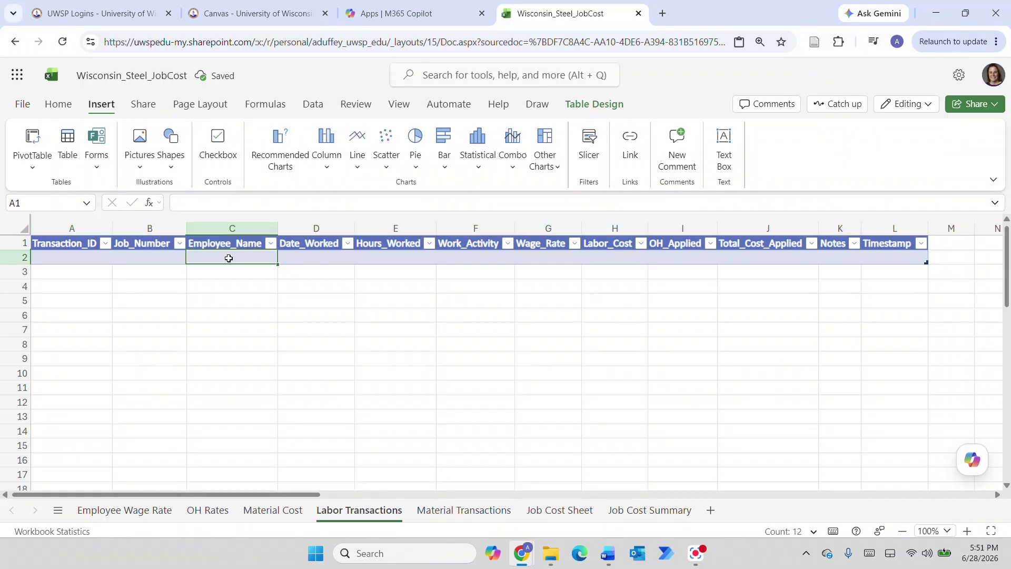
pyautogui.click(588, 107)
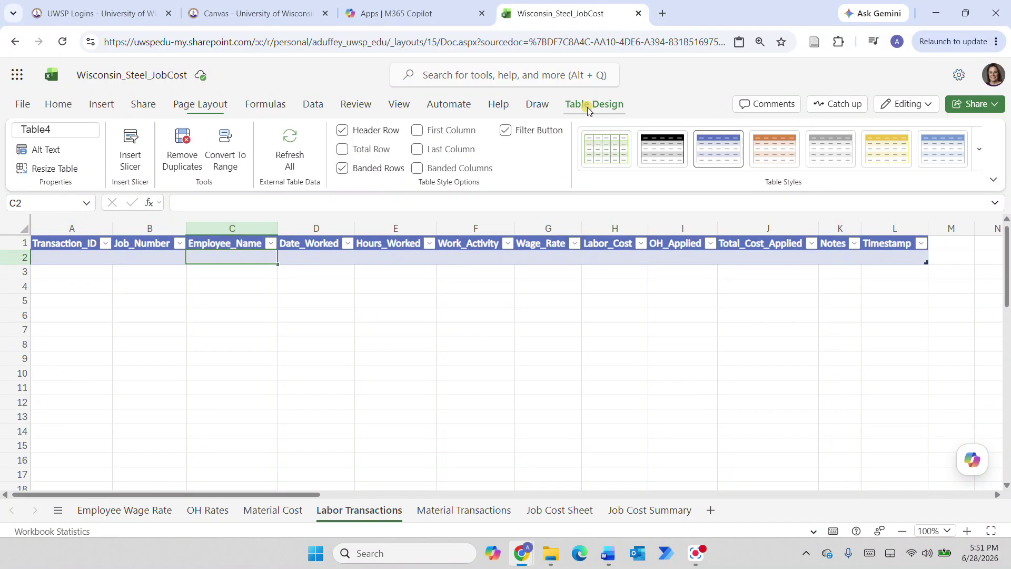
pyautogui.click(56, 130)
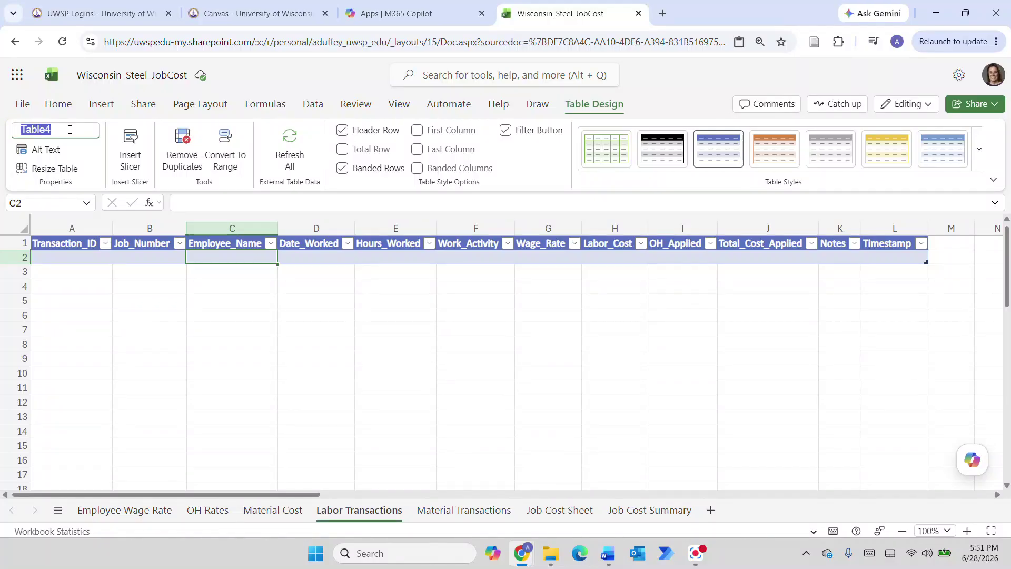
pyautogui.write('tbl_Labor')
pyautogui.click(70, 283)
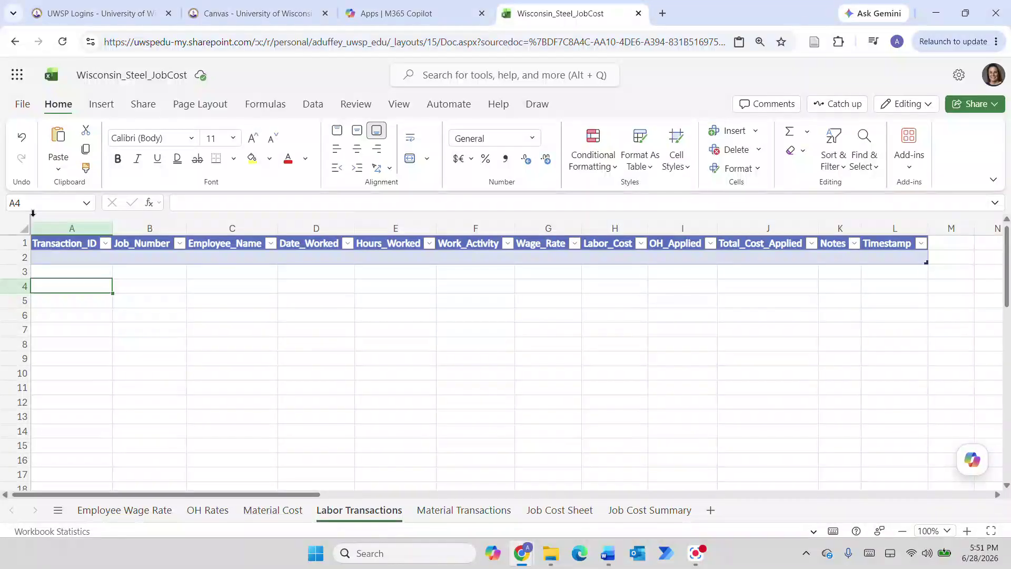
# - Paste the formula =IFERROR(VLOOKUP(C2,tbl_Employees,2,0),"Auto-calculated — do not edit") as values only into the first Wage_Rate cell, G2
pyautogui.click(538, 262)
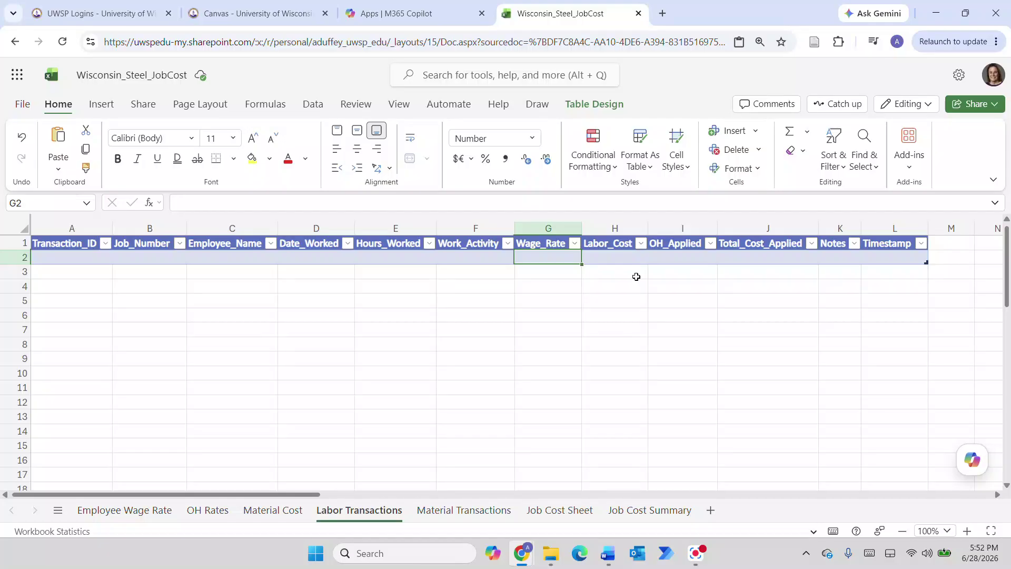
pyautogui.doubleClick(147, 290)
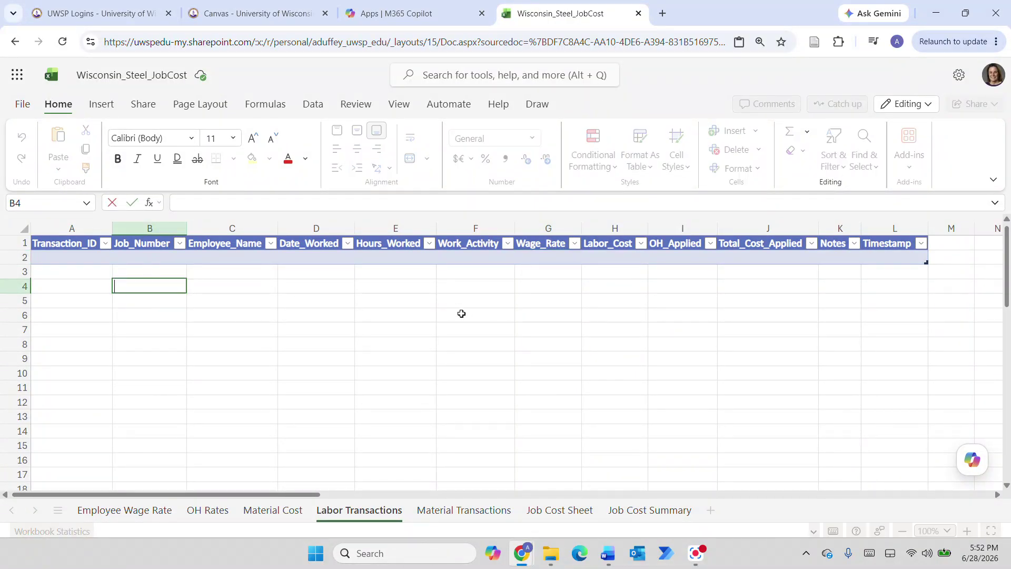
pyautogui.click(536, 257)
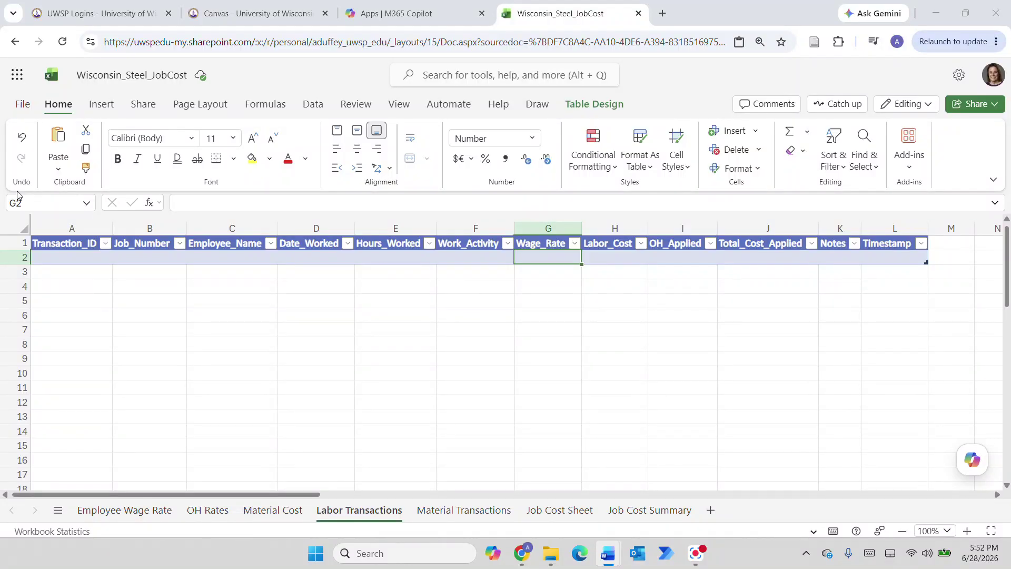
pyautogui.click(526, 260)
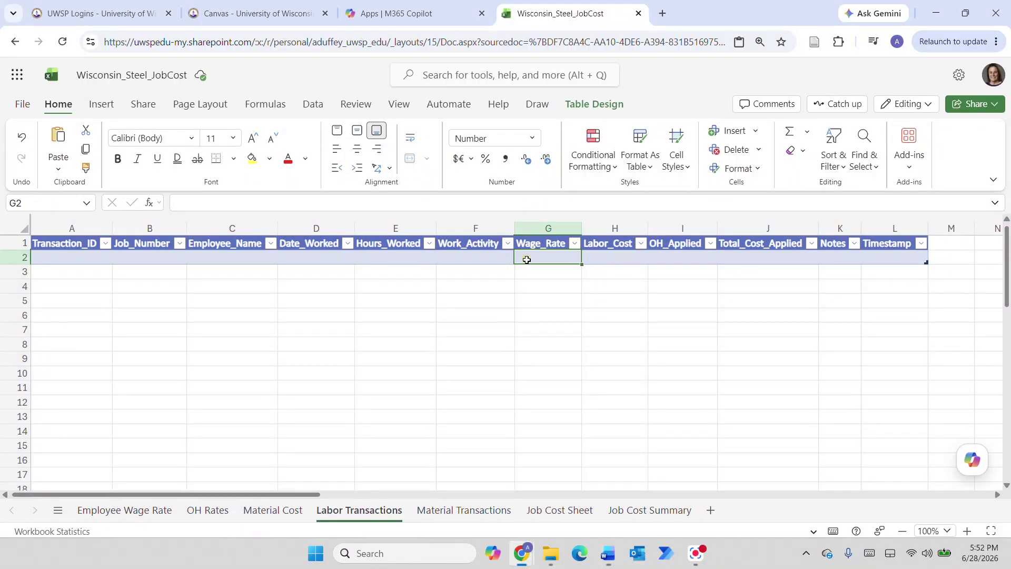
pyautogui.rightClick(527, 259)
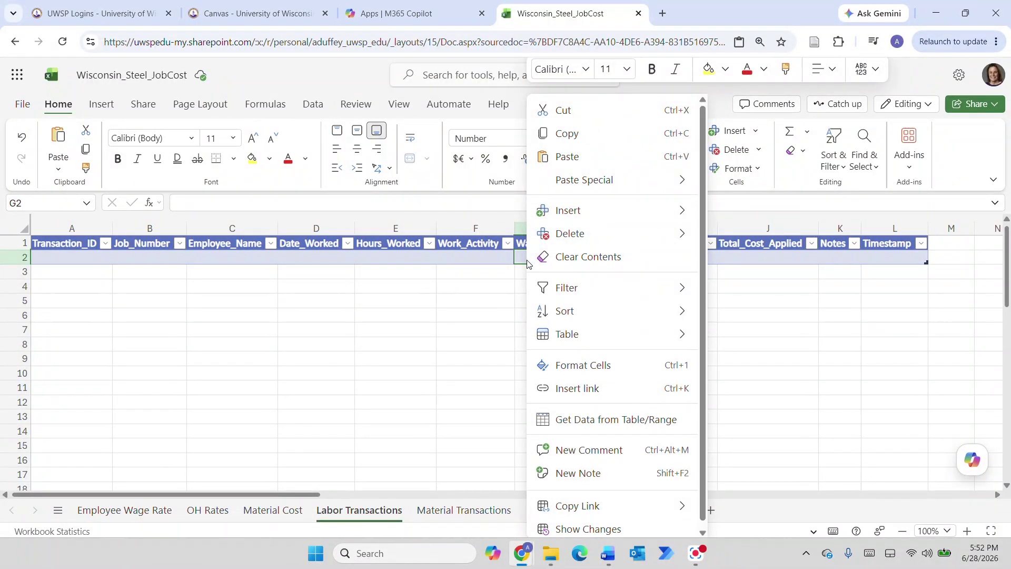
pyautogui.moveTo(598, 180)
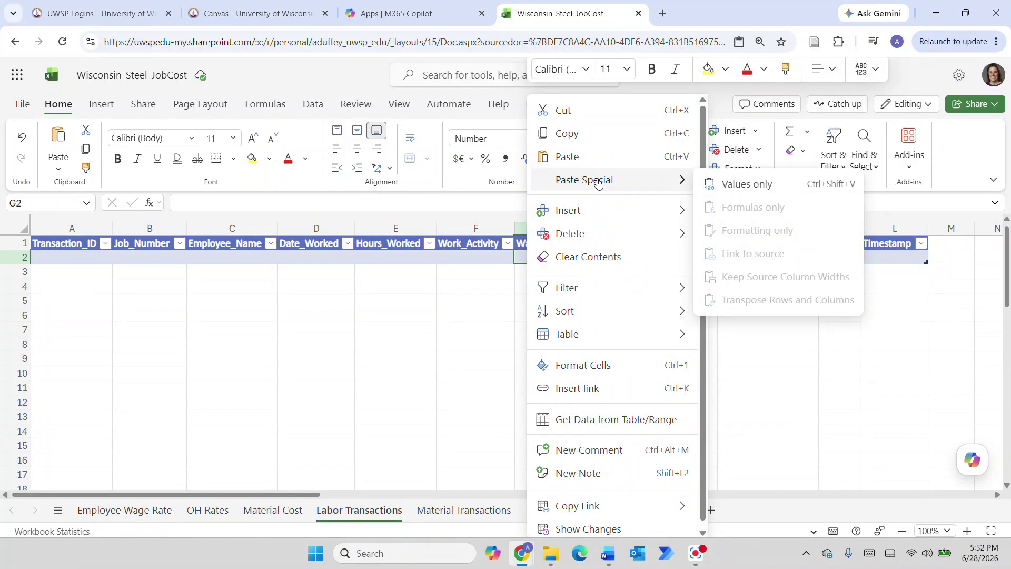
pyautogui.click(732, 186)
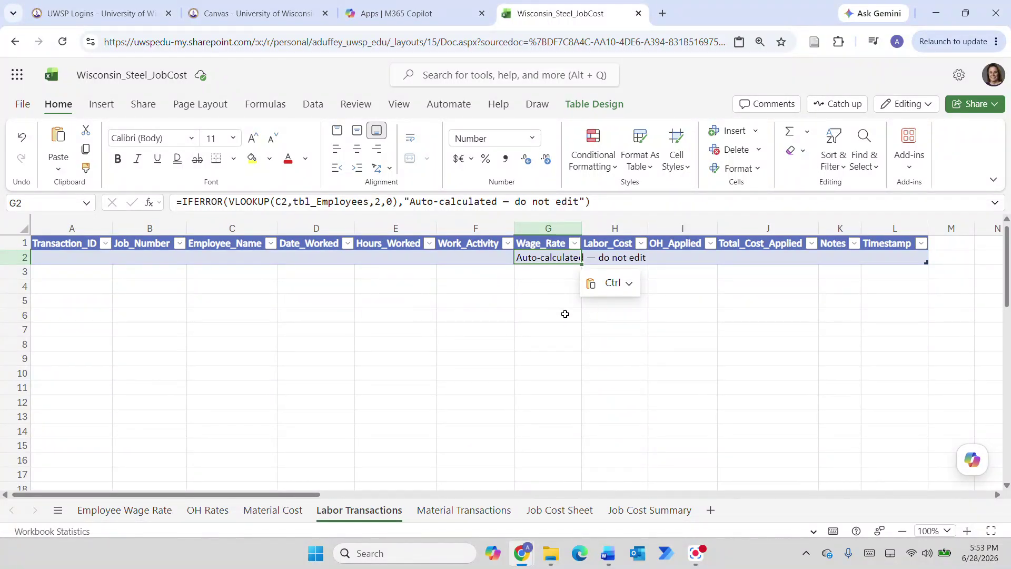
pyautogui.press('Down')
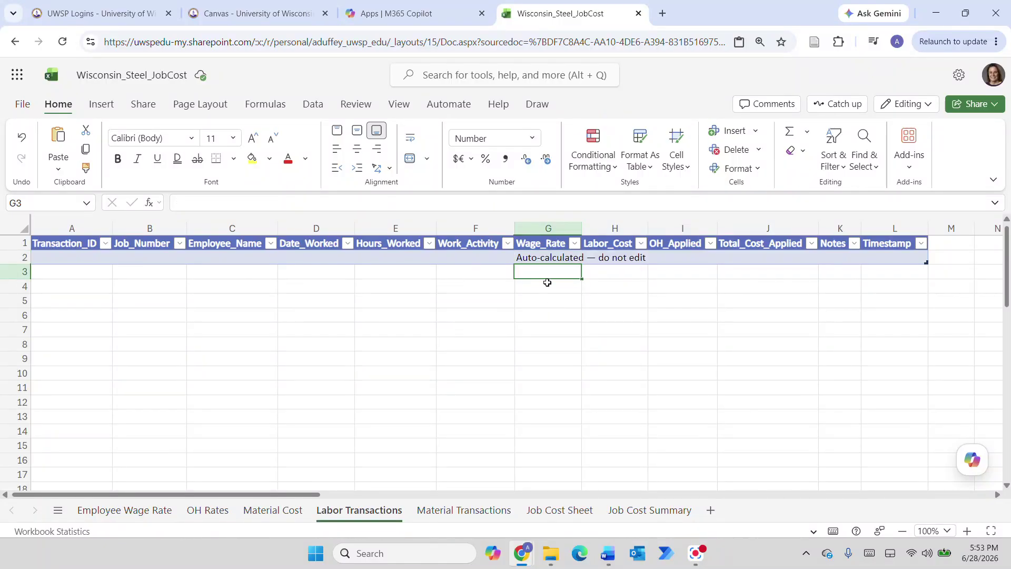
pyautogui.click(538, 261)
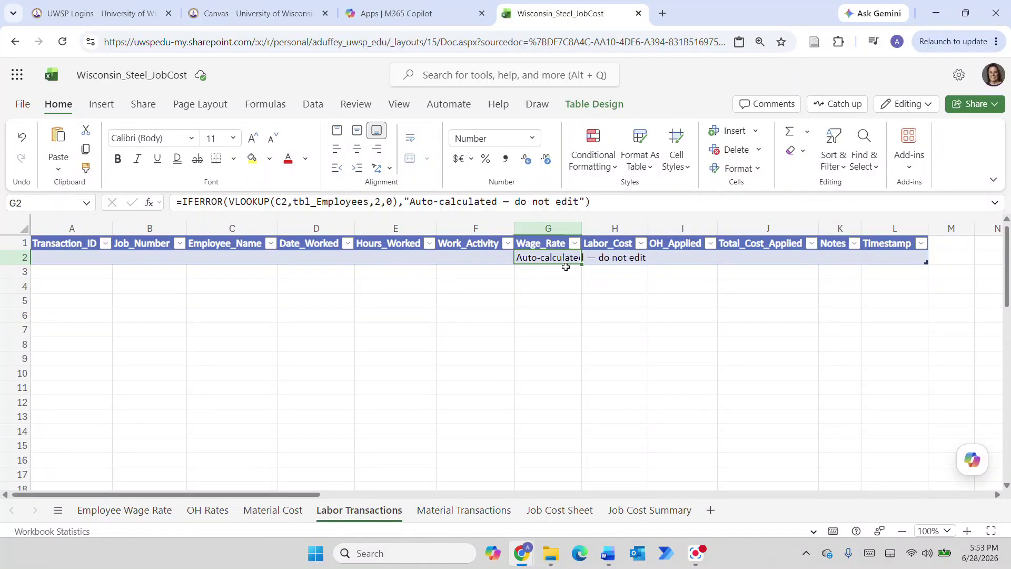
# - Enter the formula =IFERROR(E2*G2,"Auto-calculated — do not edit") in the first Labor_Cost cell, H2
pyautogui.click(604, 257)
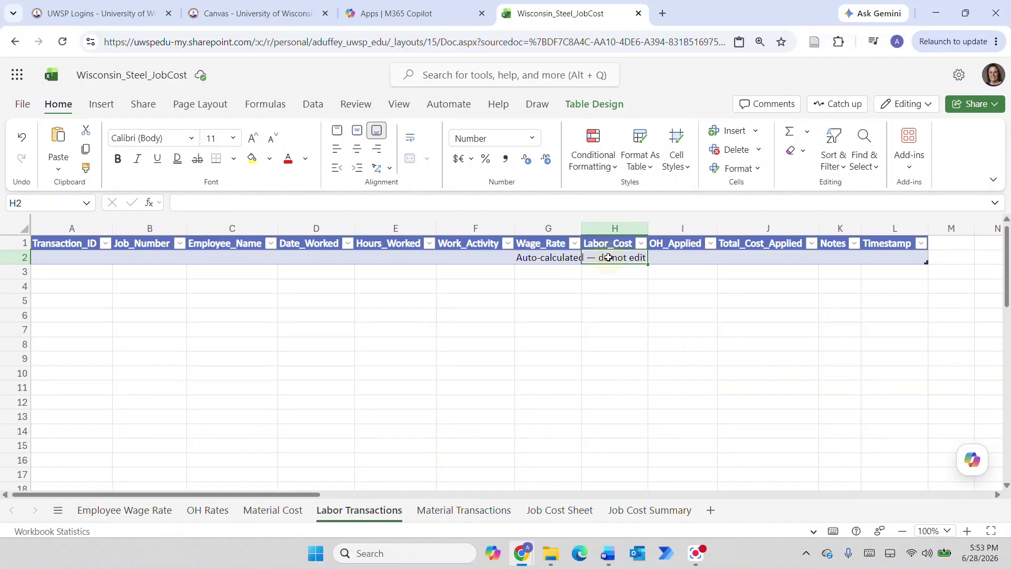
pyautogui.hotkey('alt', 'Tab')
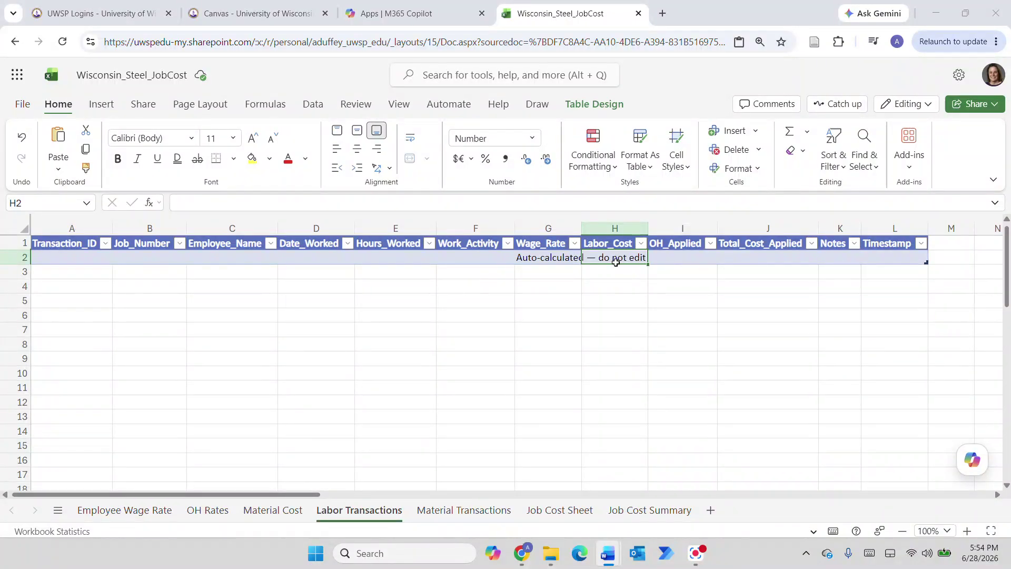
pyautogui.click(604, 261)
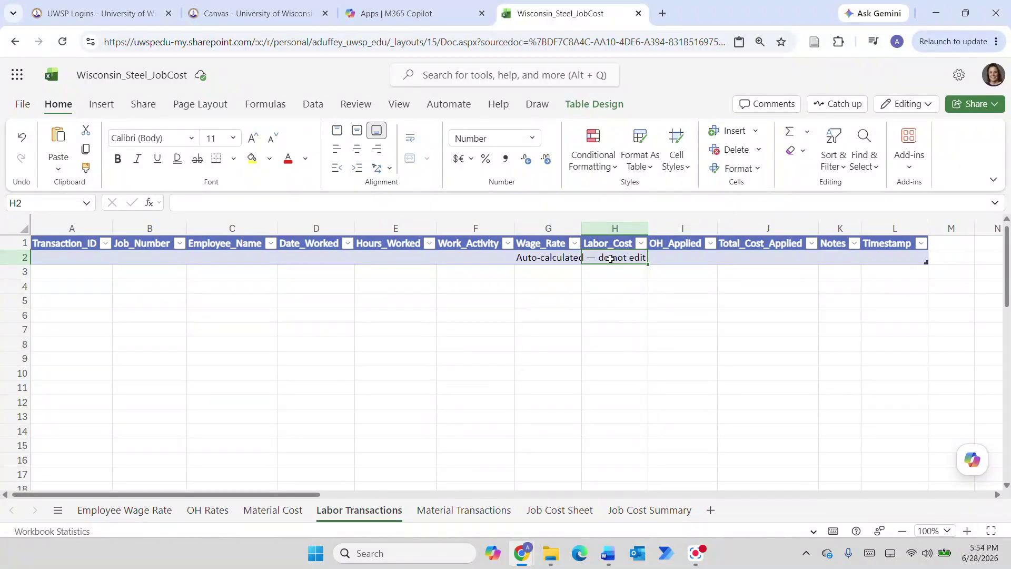
pyautogui.write('=IFERROR(E2*G2,"Auto-calculated — do not edit")')
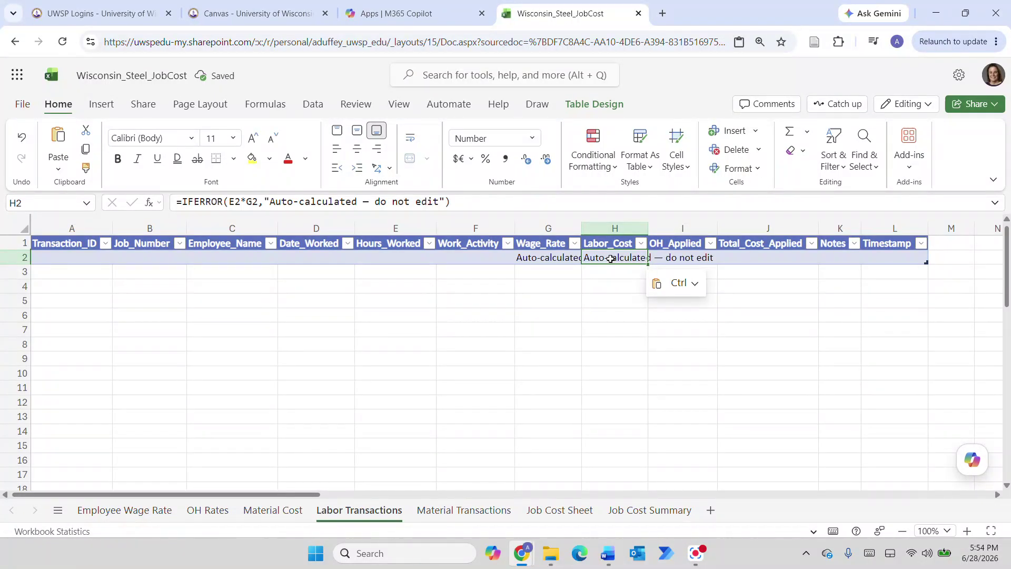
pyautogui.click(542, 327)
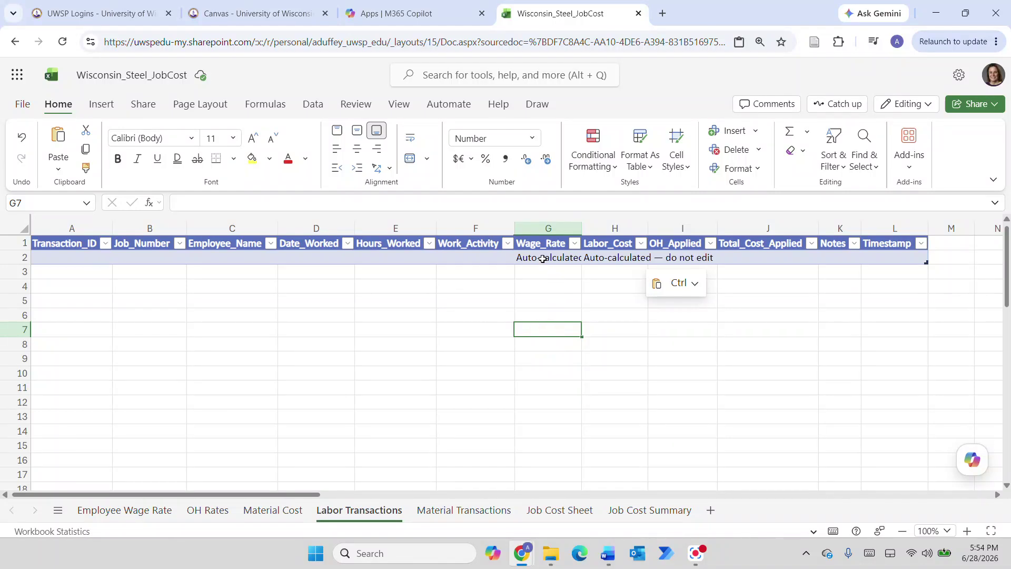
# - Enter =IFERROR(VLOOKUP(TRIM(F2),tbl_OHRates[[OH_Category]:[Rate_Per_Unit]],3,0)*E2,"Auto-calculated — do not edit") in the first OH_Applied cell, I2
pyautogui.click(683, 259)
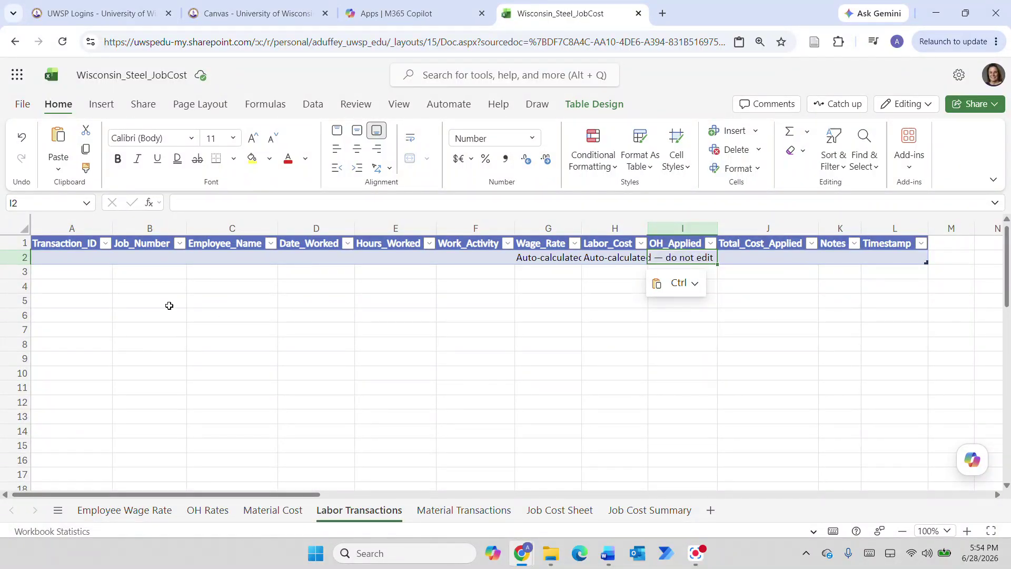
pyautogui.hotkey('alt', 'Tab')
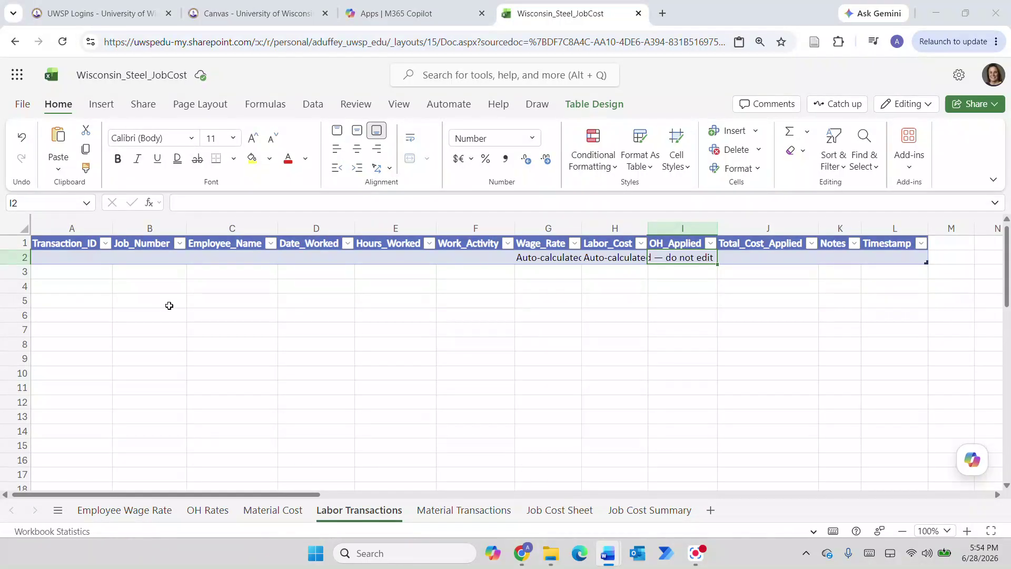
pyautogui.click(669, 258)
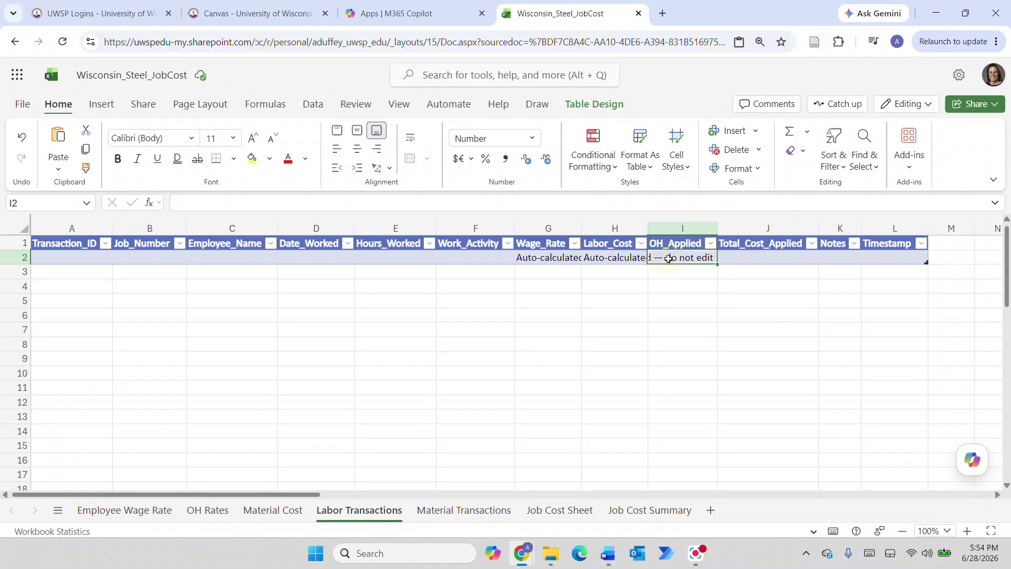
pyautogui.write('=IFERROR(VLOOKUP(TRIM(F2),tbl_OHRates[[OH_Category]:[Rate_Per_Unit]],3,0)*E2,"Auto-calculated — do not edit")')
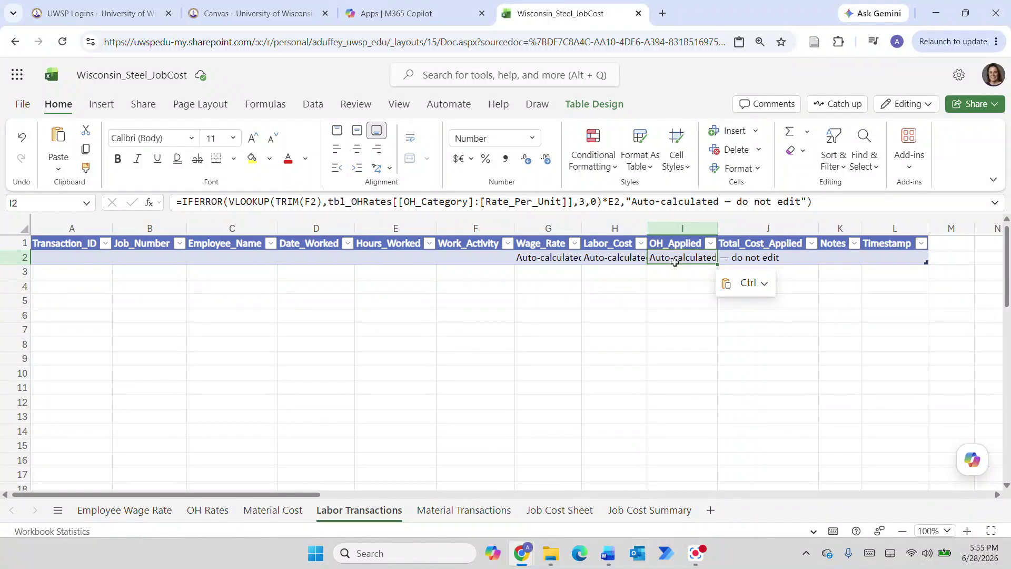
pyautogui.click(662, 286)
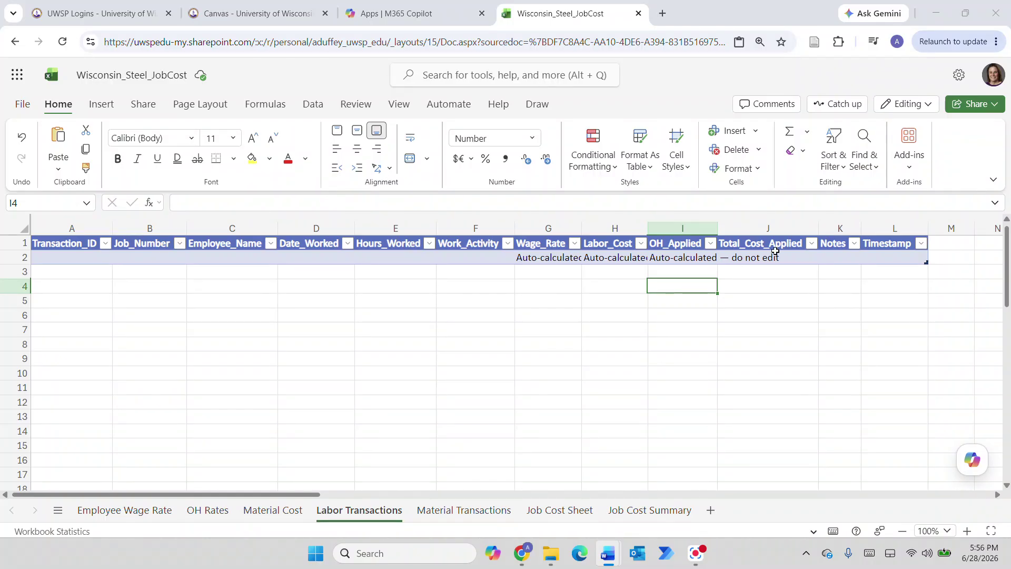
# - Enter the formula =IFERROR(H2+I2,"Auto-calculated — do not edit") in the first Total_Cost_Applied cell, J2
pyautogui.click(744, 260)
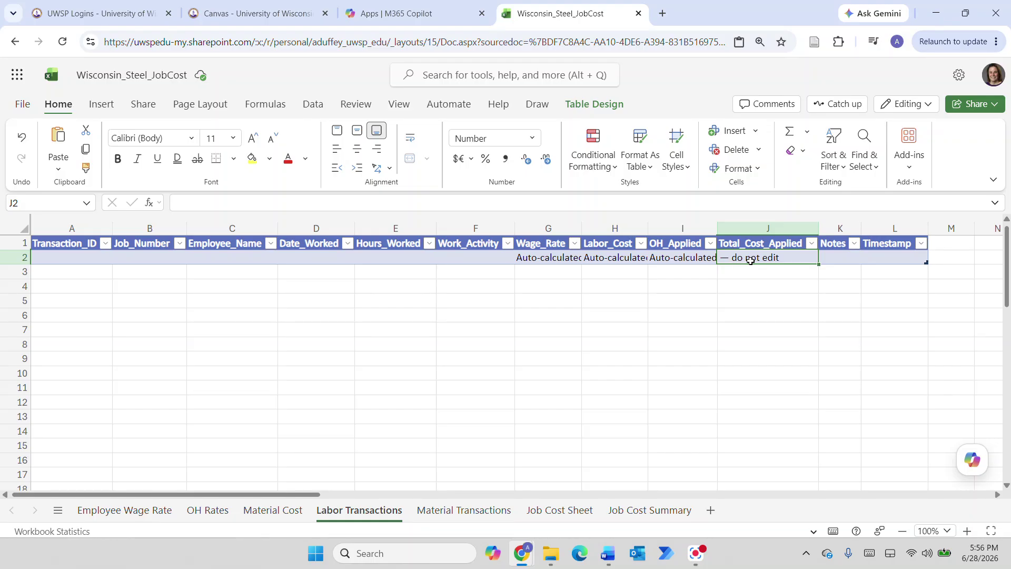
pyautogui.write('=IFERROR(H2+I2,"Auto-calculated — do not edit")')
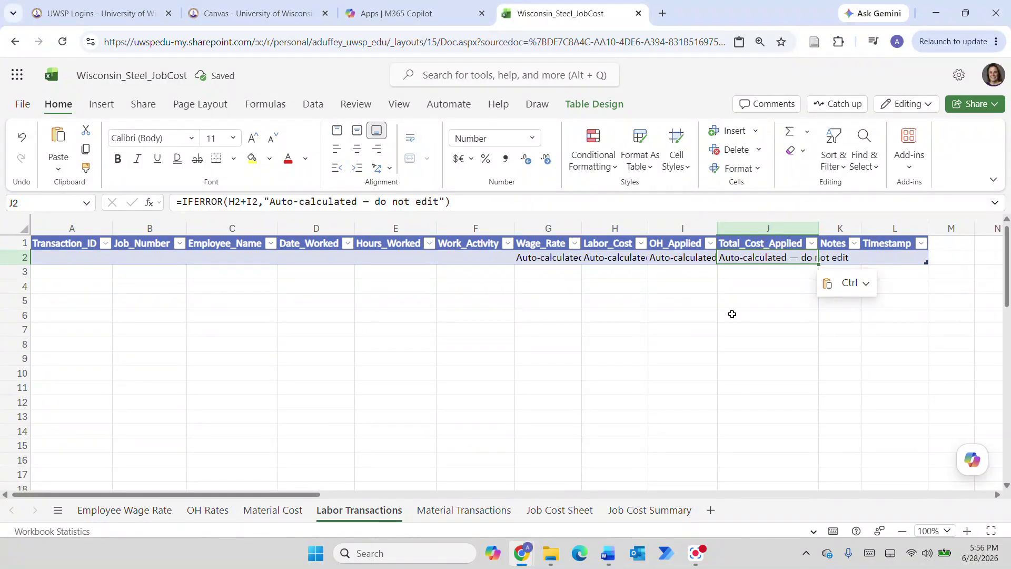
pyautogui.press('Return')
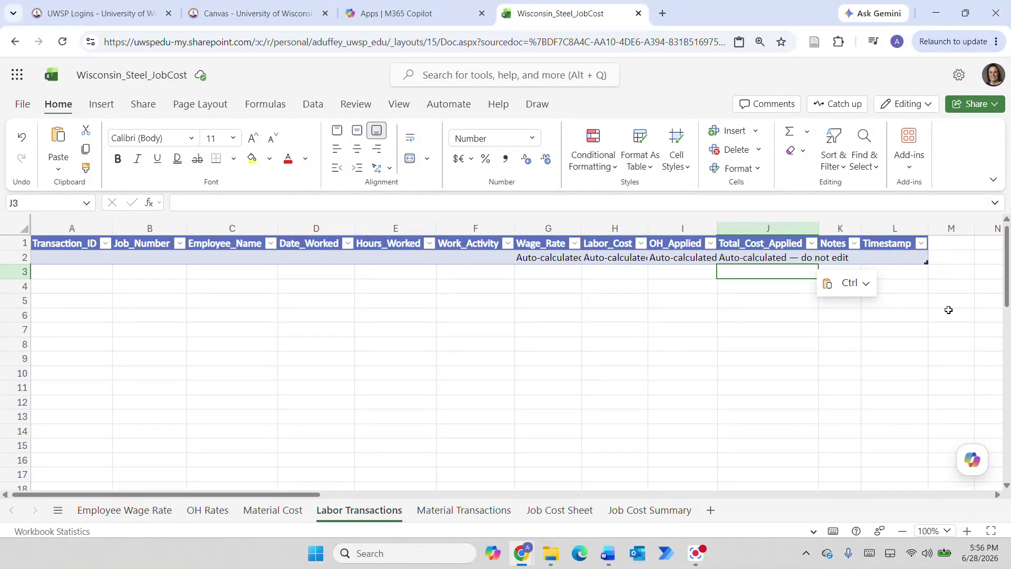
pyautogui.click(754, 260)
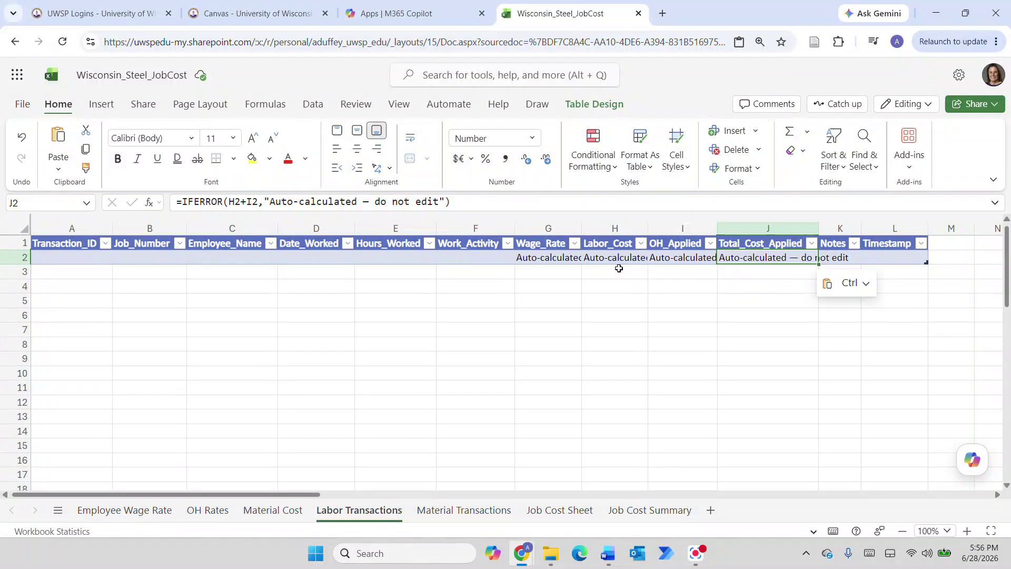